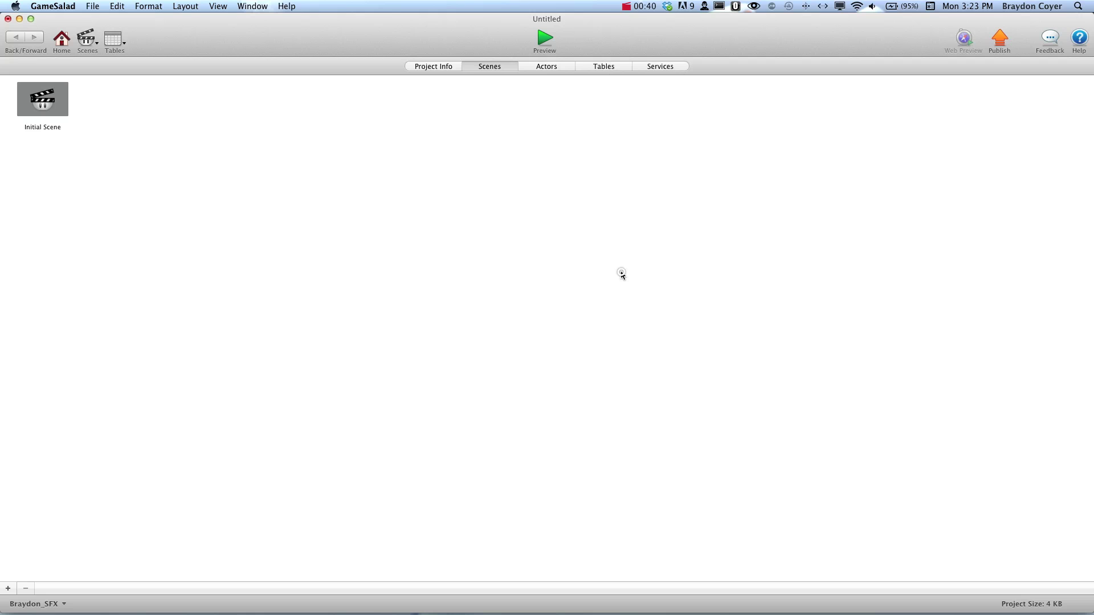
Step: Open the game's Initial Scene in the scene editor
double_click(35, 87)
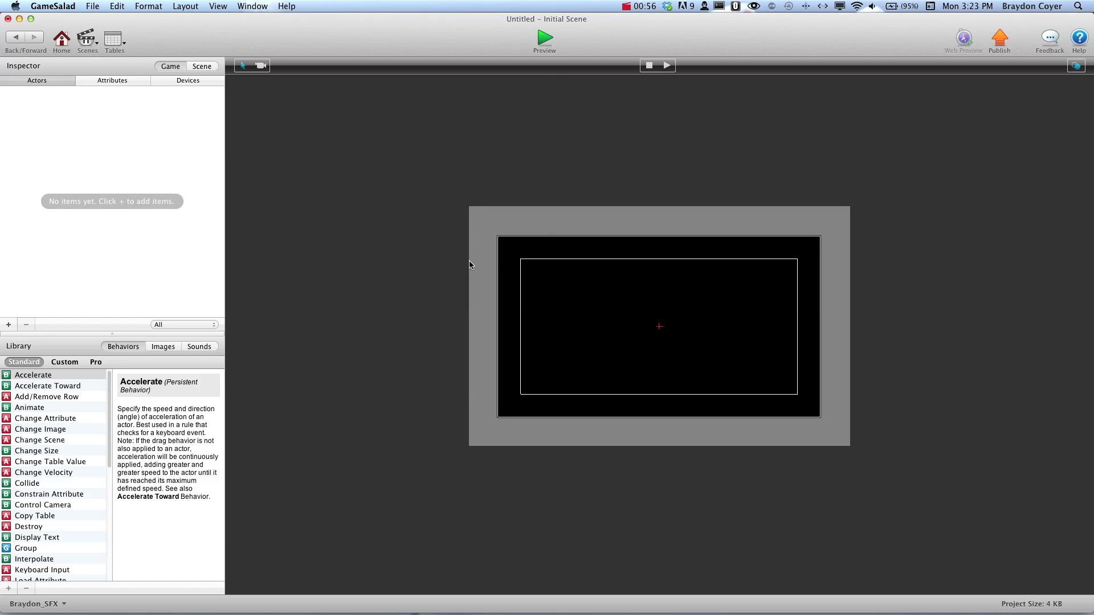
left_click(487, 241)
Step: Add an integer game attribute named Score
left_click(104, 81)
left_click(8, 325)
left_click(517, 97)
left_click(660, 118)
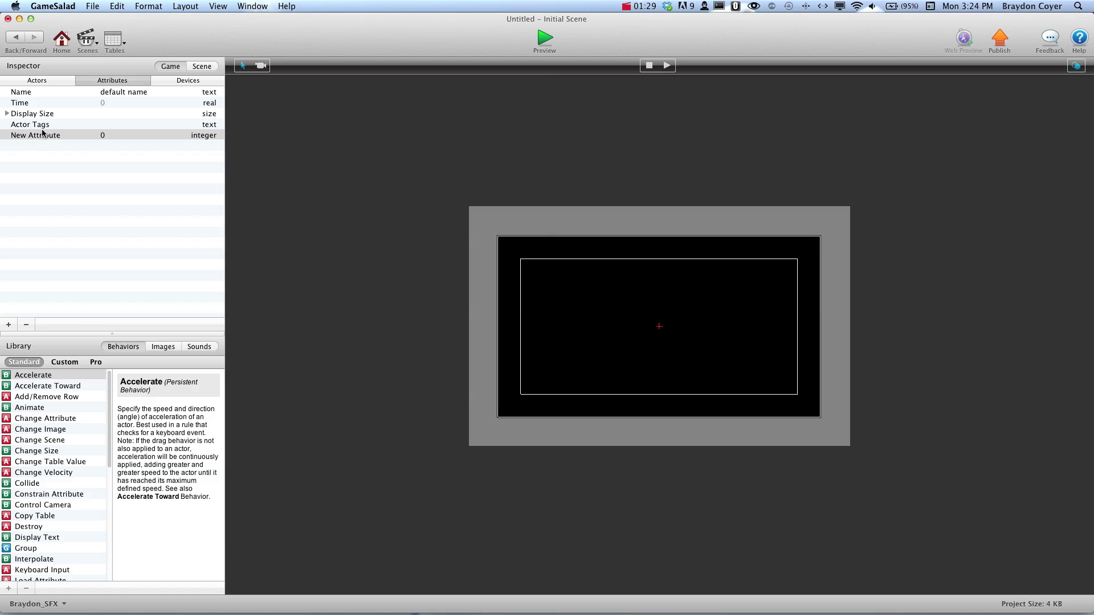
double_click(43, 135)
type("Score")
key("Return")
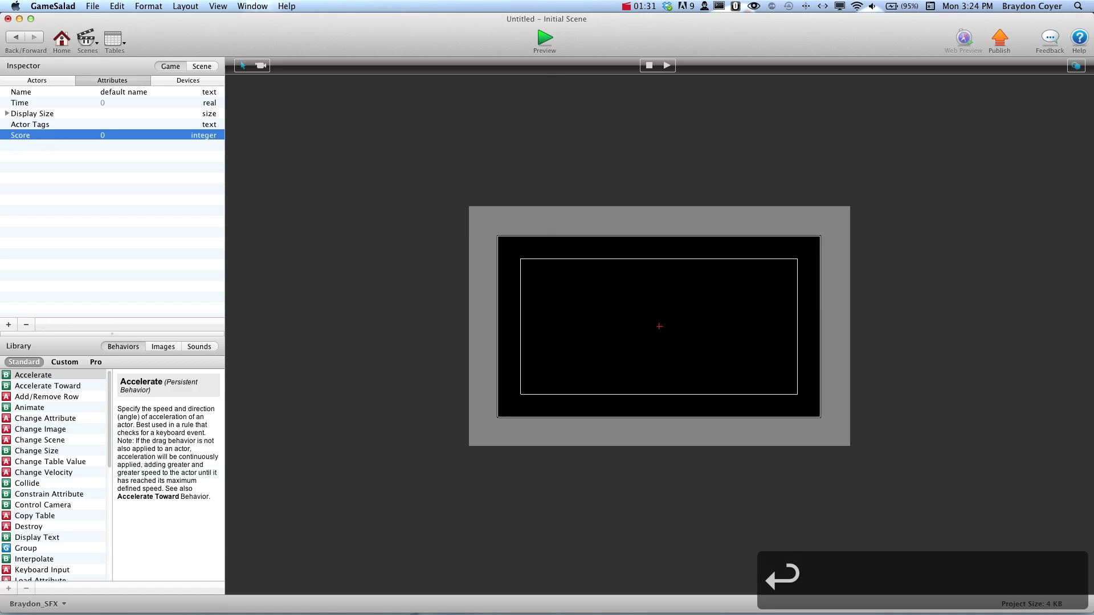
Step: Add a second integer game attribute named Wave
left_click(8, 325)
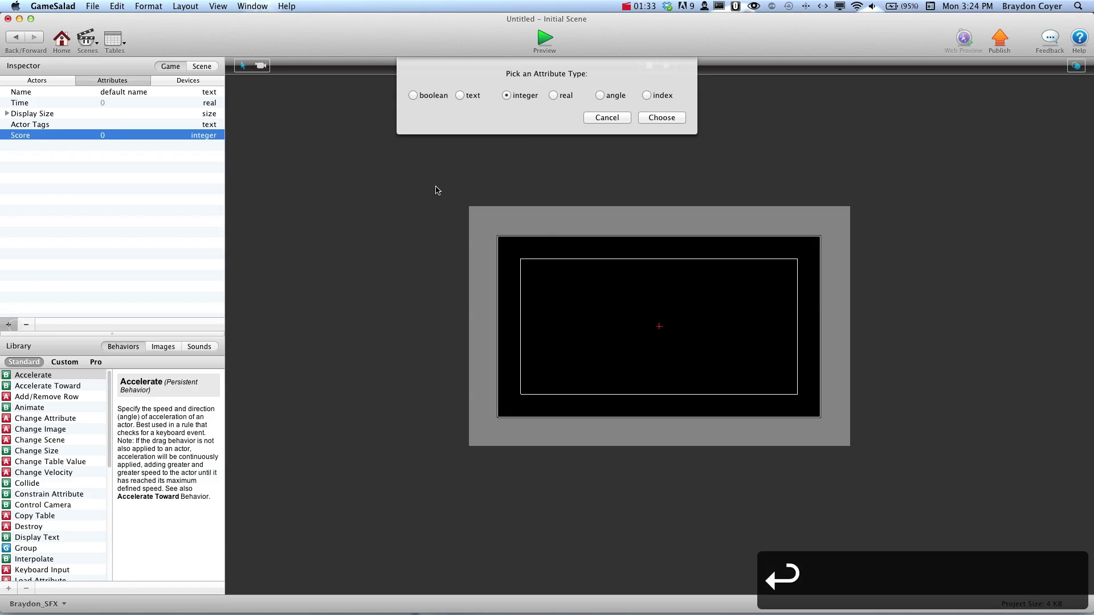
left_click(661, 117)
type("W")
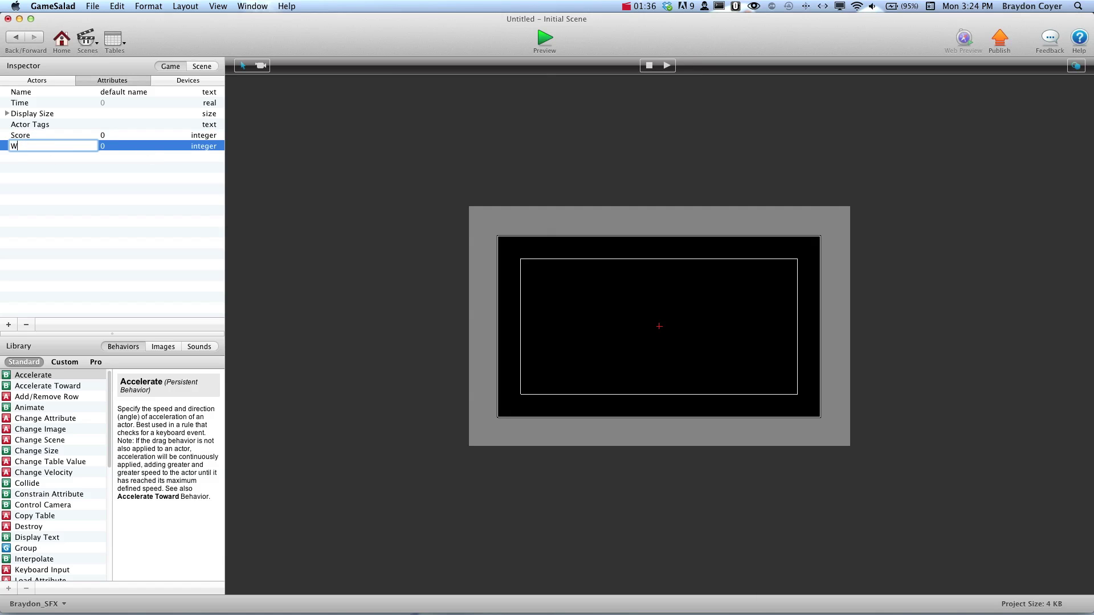
type("ave")
key("Return")
Step: Add an integer game attribute EveryX with a value of 5
left_click(9, 325)
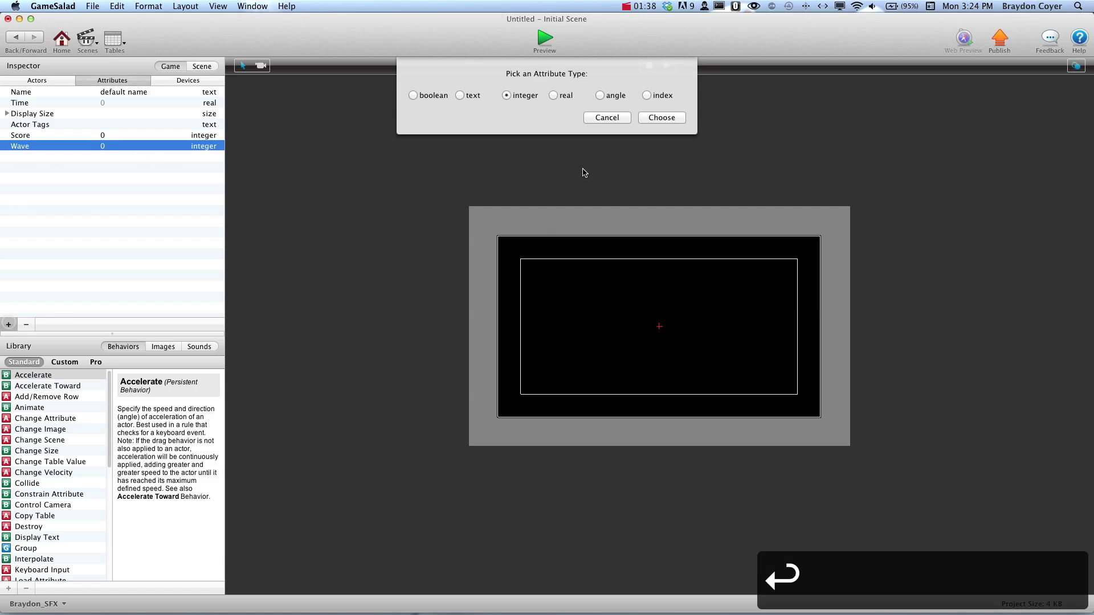
left_click(660, 117)
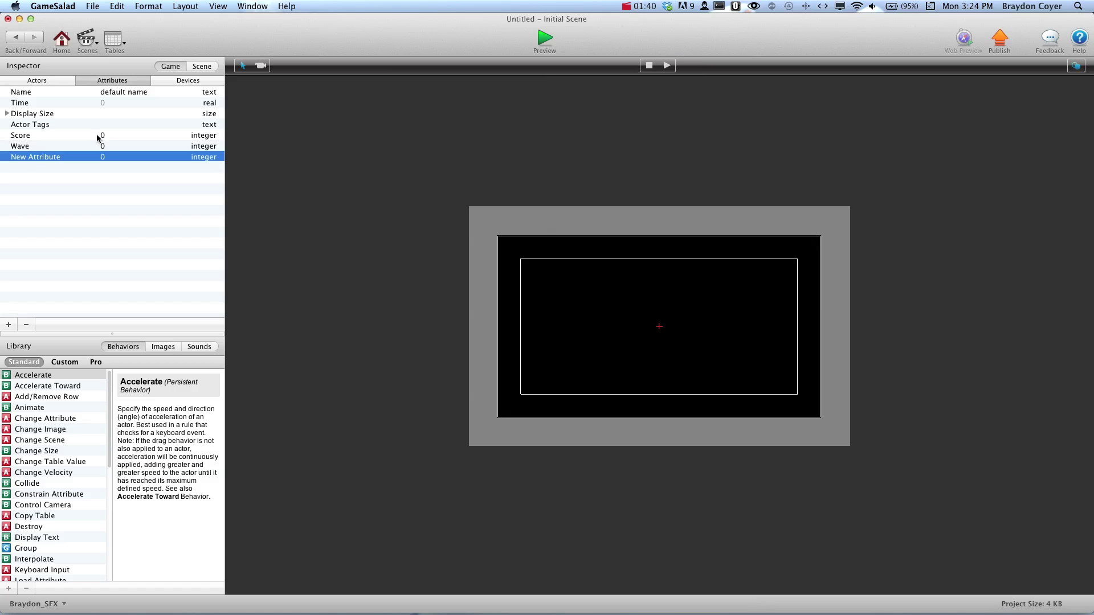
double_click(34, 157)
key("BackSpace")
type("E")
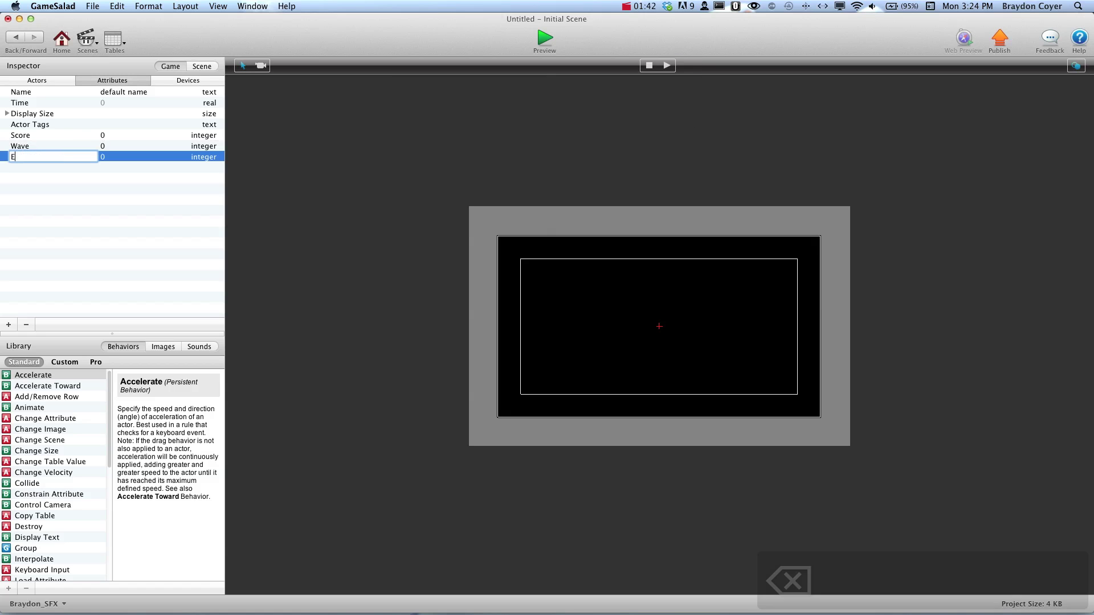
type("veryX")
key("Return")
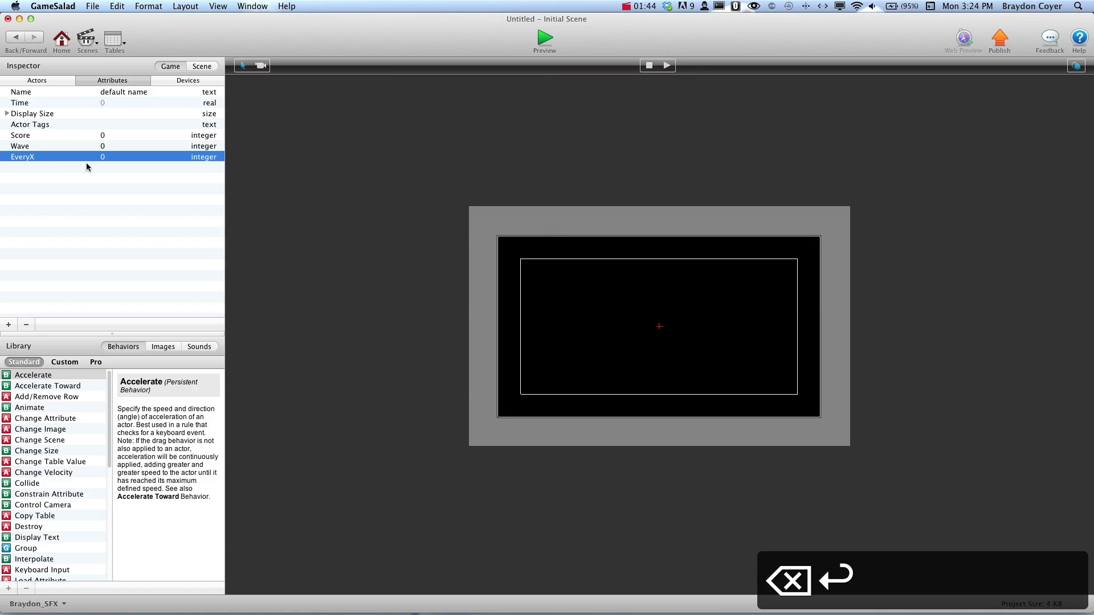
double_click(108, 157)
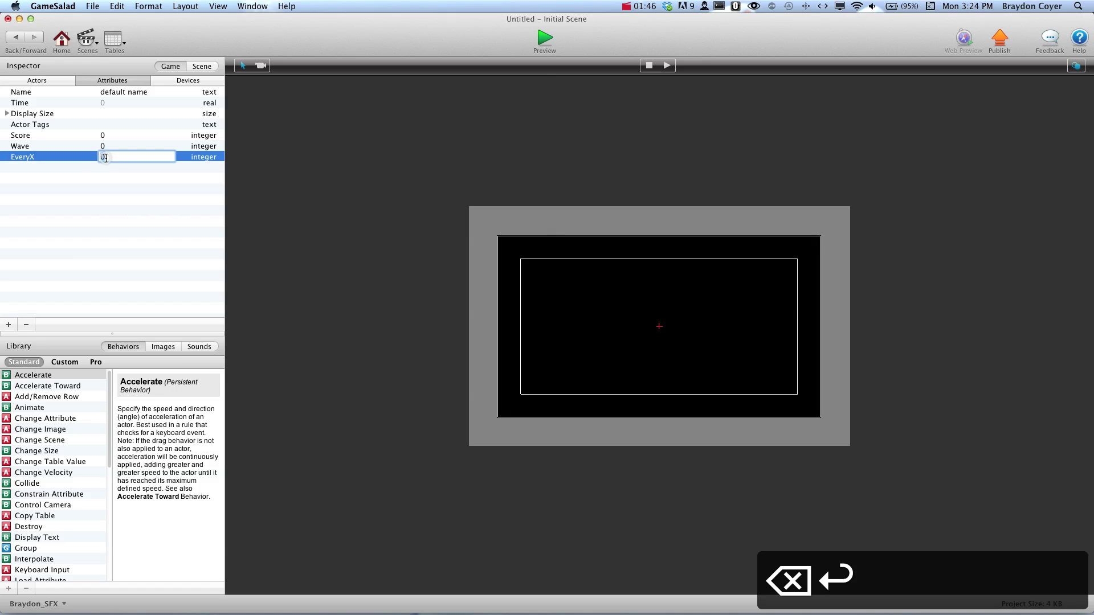
type("5")
key("Return")
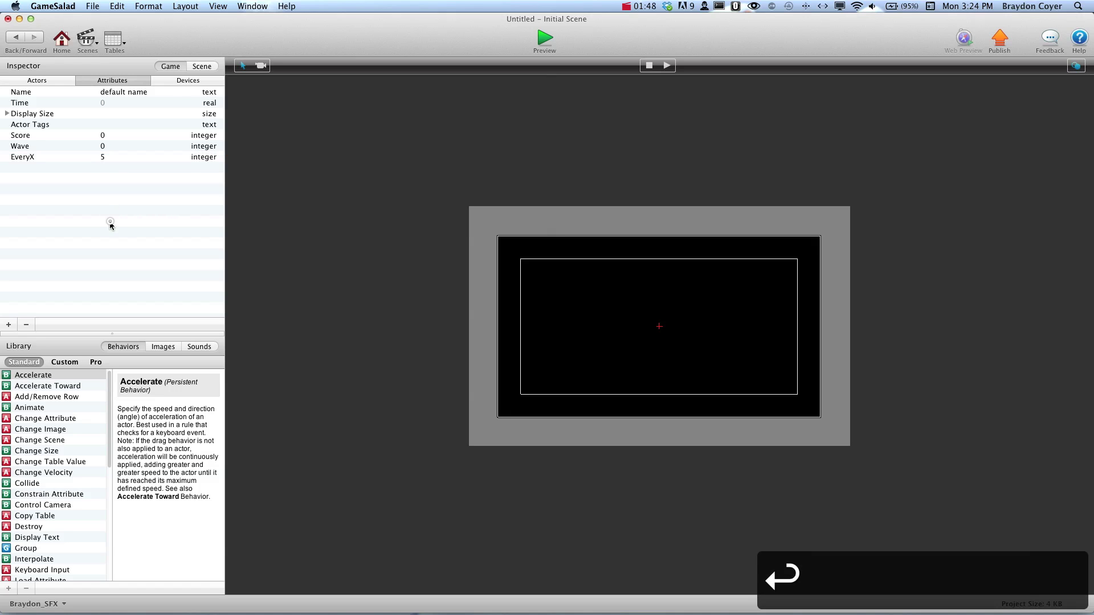
left_click(26, 79)
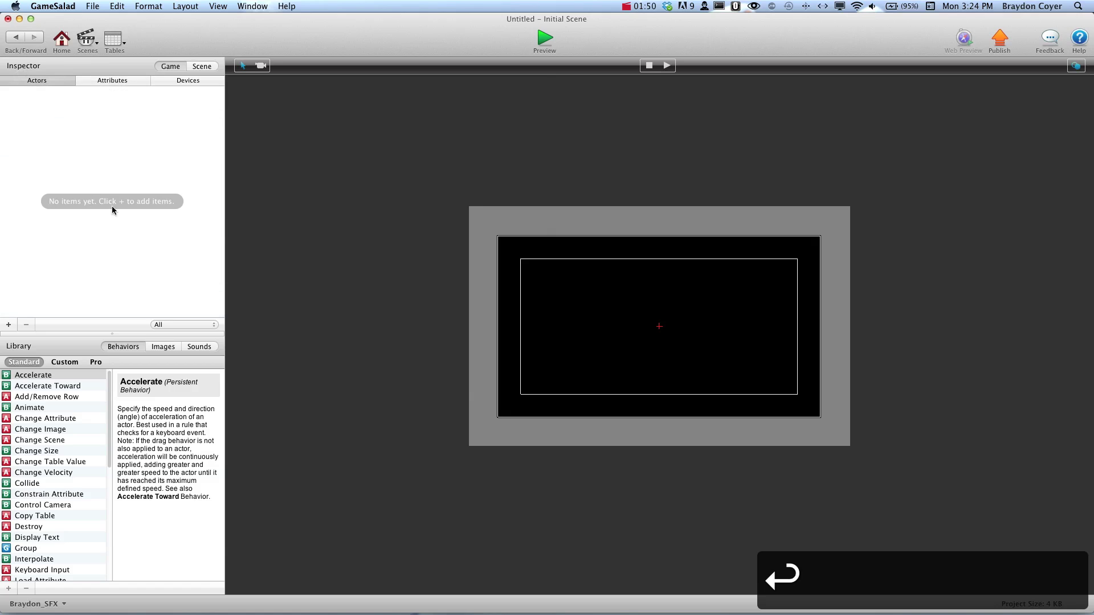
Step: Create Actor 1 and give it an integer attribute named TouchCount
left_click(8, 324)
double_click(53, 130)
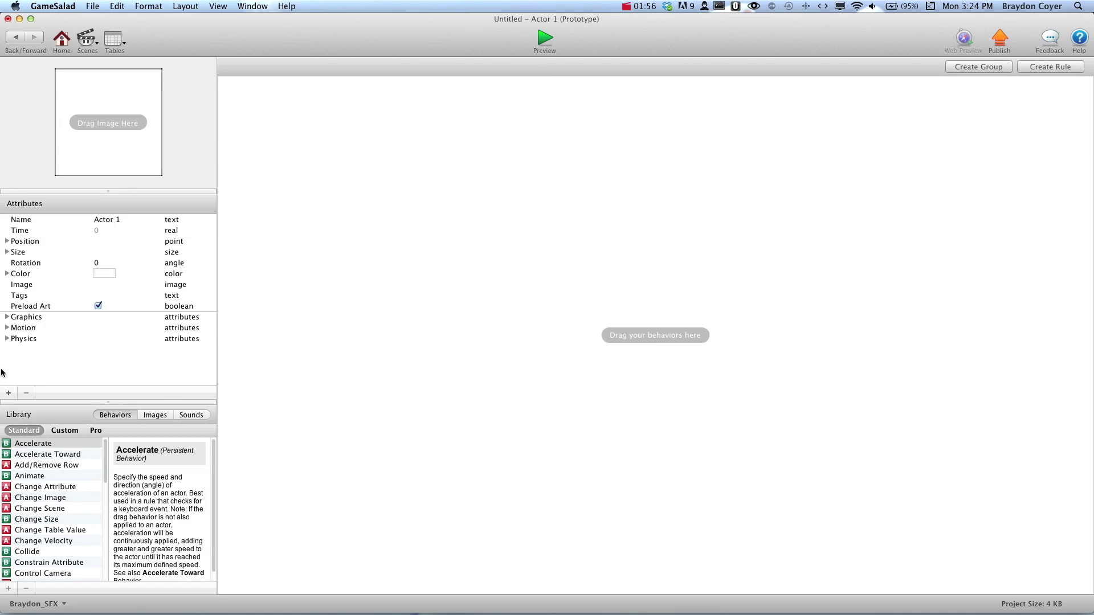
left_click(9, 393)
left_click(523, 96)
left_click(662, 118)
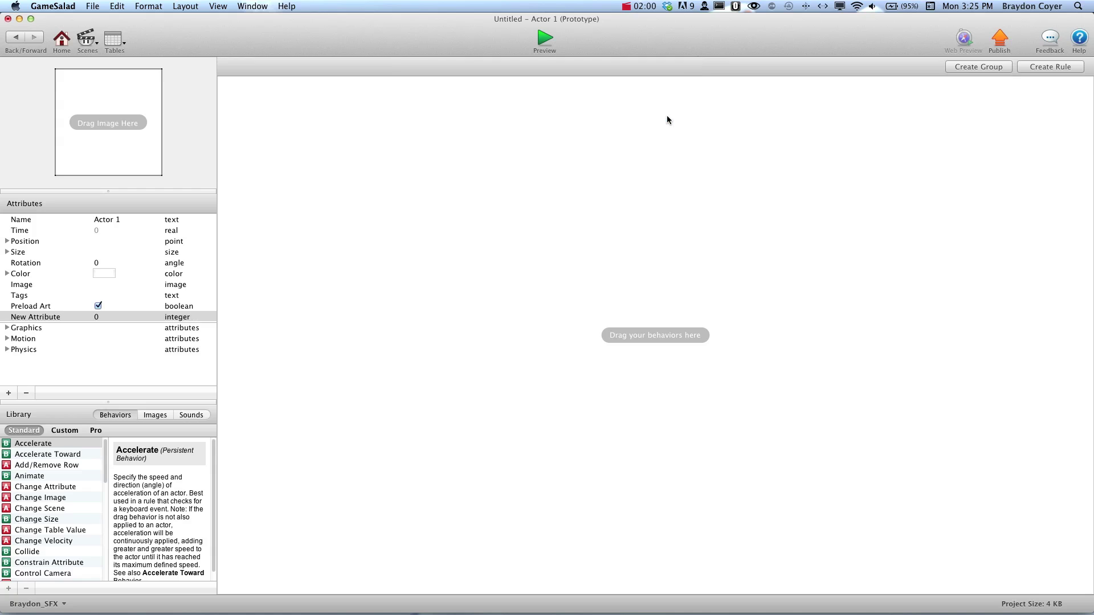
left_click(53, 317)
left_click(53, 317)
type("TouchCount")
key("Return")
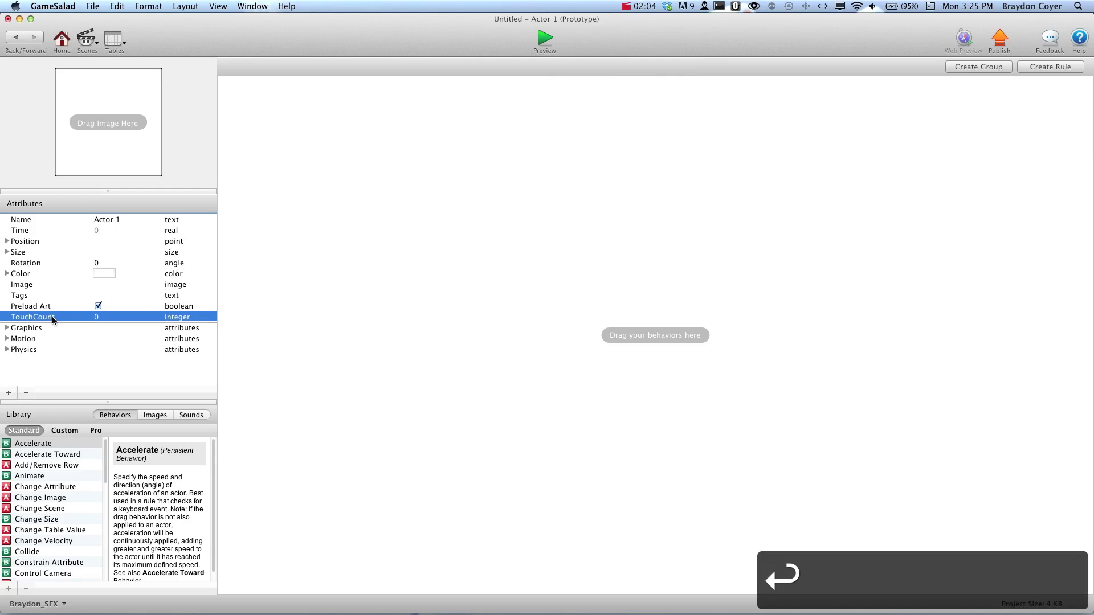
Step: Set TouchCount's starting value to -1 and add a new rule to Actor 1
left_click(98, 319)
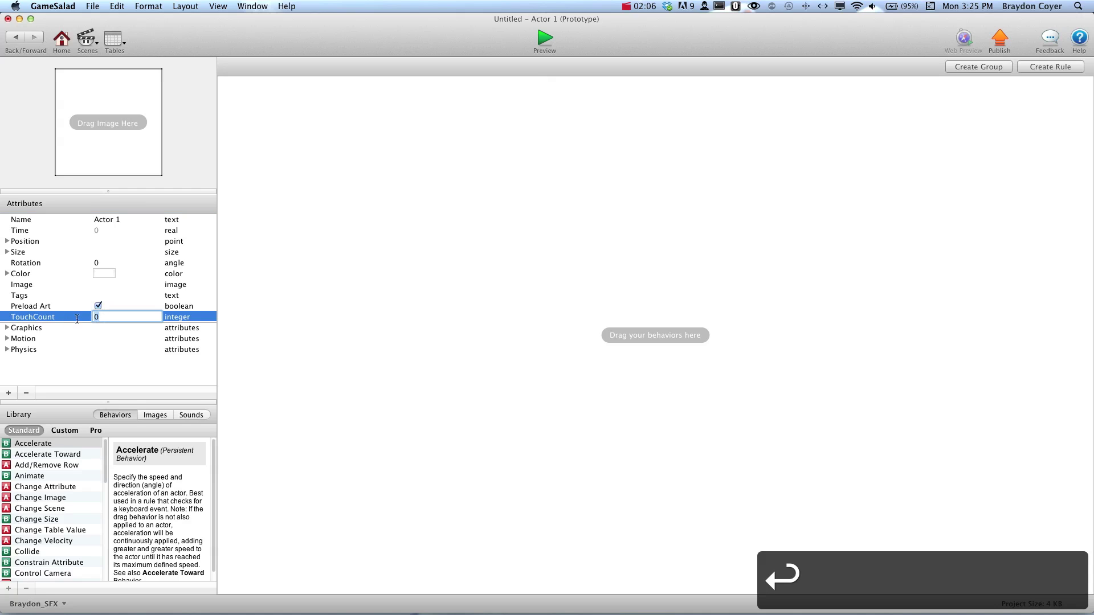
type("-1")
key("Return")
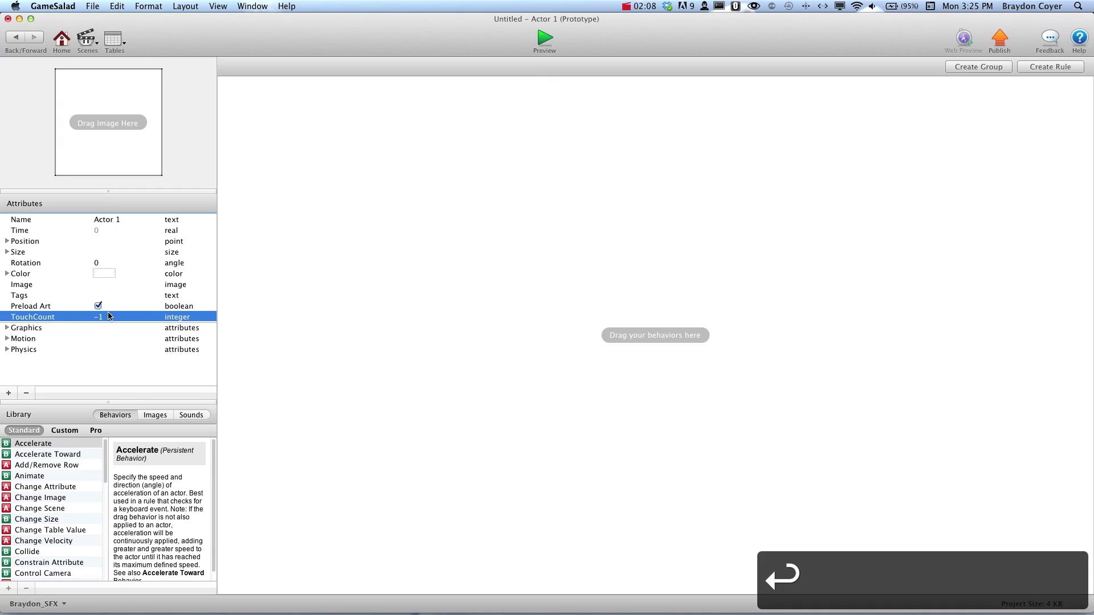
left_click(439, 296)
left_click(1038, 67)
Step: Make the rule trigger on touch with a Change Attribute targeting self.TouchCount
left_click(358, 117)
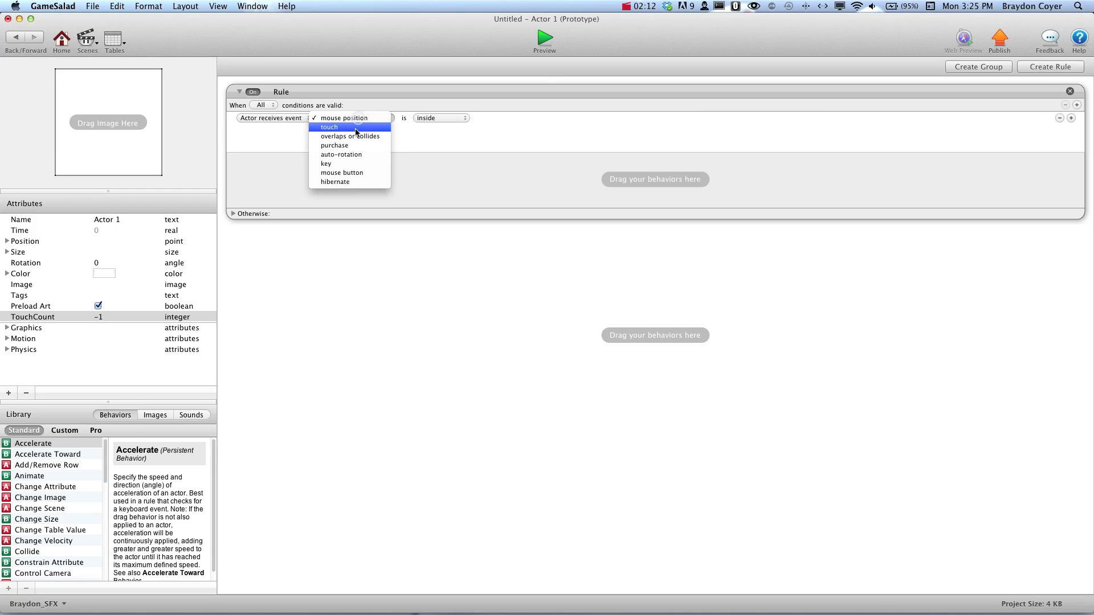
left_click(349, 126)
left_click_drag(76, 485, 402, 187)
left_click(394, 184)
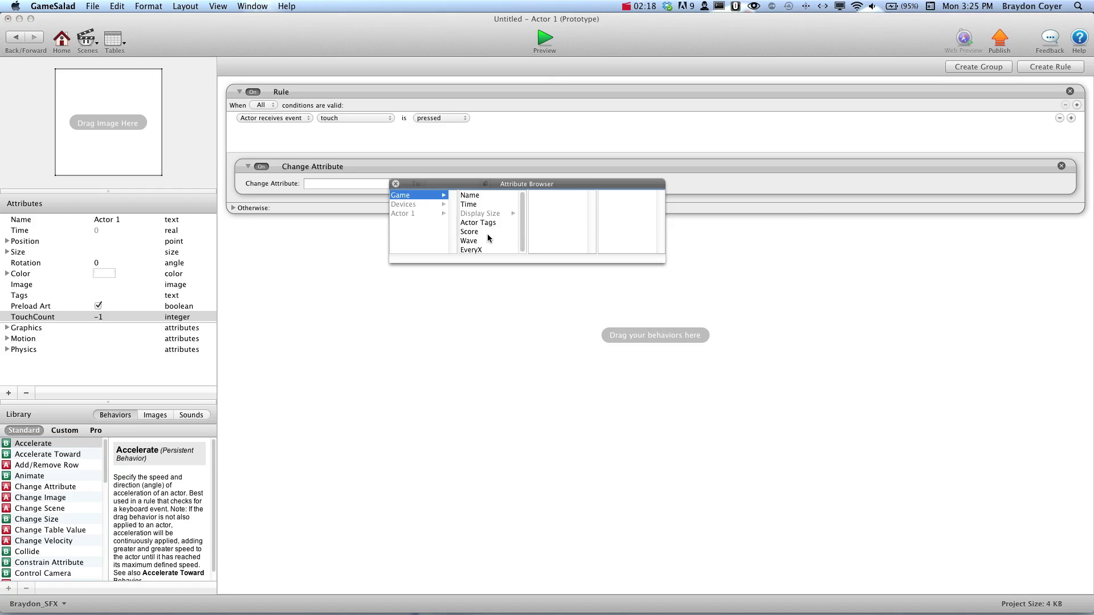
left_click(409, 213)
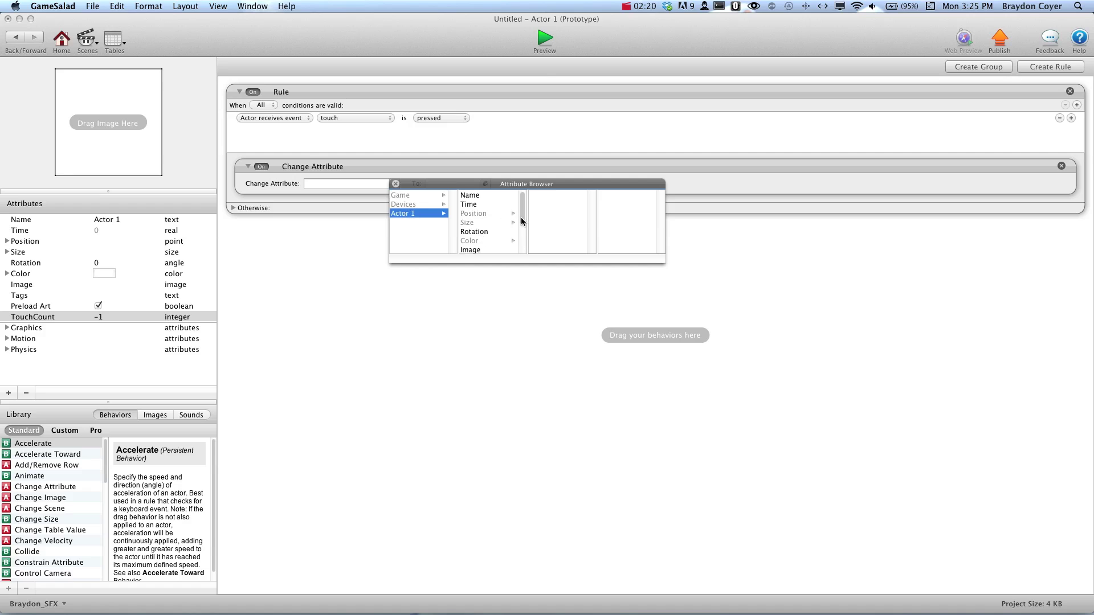
scroll(521, 221, "down", 3)
left_click(479, 233)
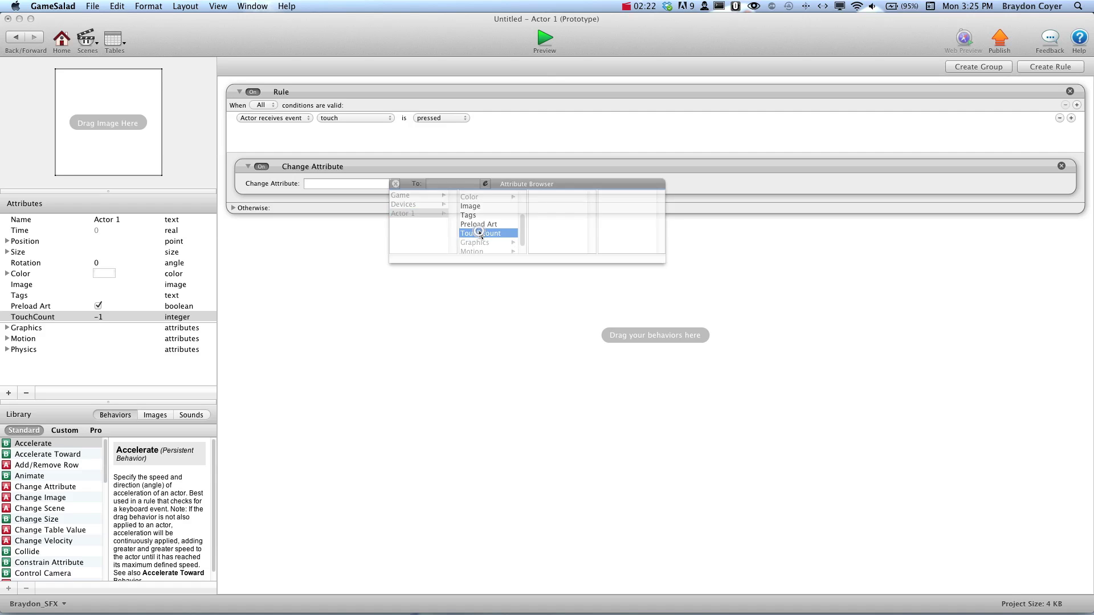
Step: Set TouchCount's new value to (self.TouchCount+1)%game.EveryX and add another Change Attribute
left_click(484, 184)
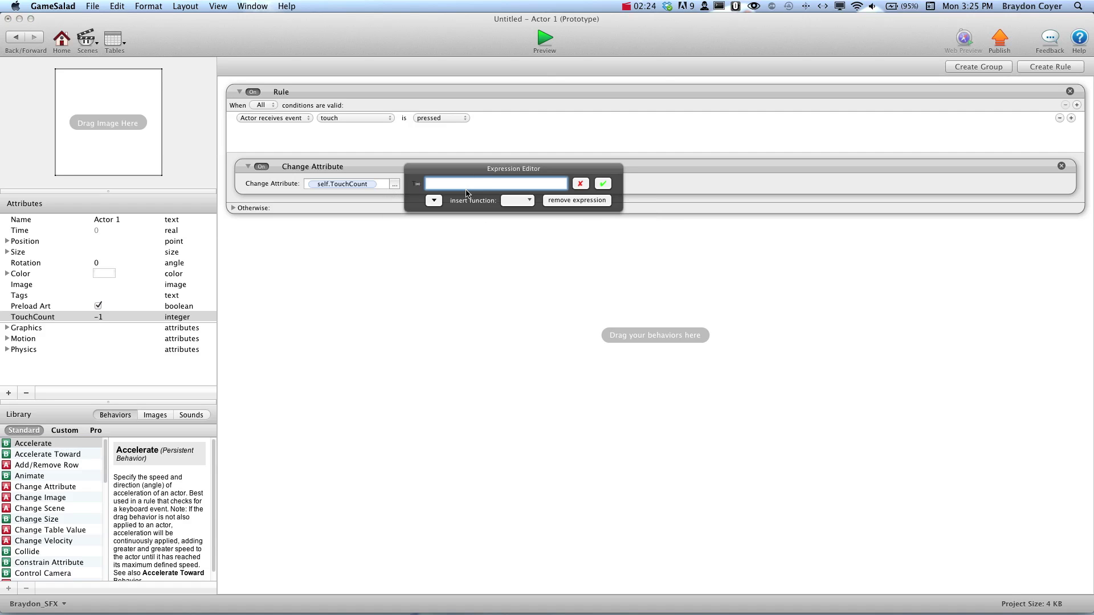
type("(")
left_click(434, 201)
left_click(440, 234)
scroll(568, 236, "down", 3)
left_click(541, 244)
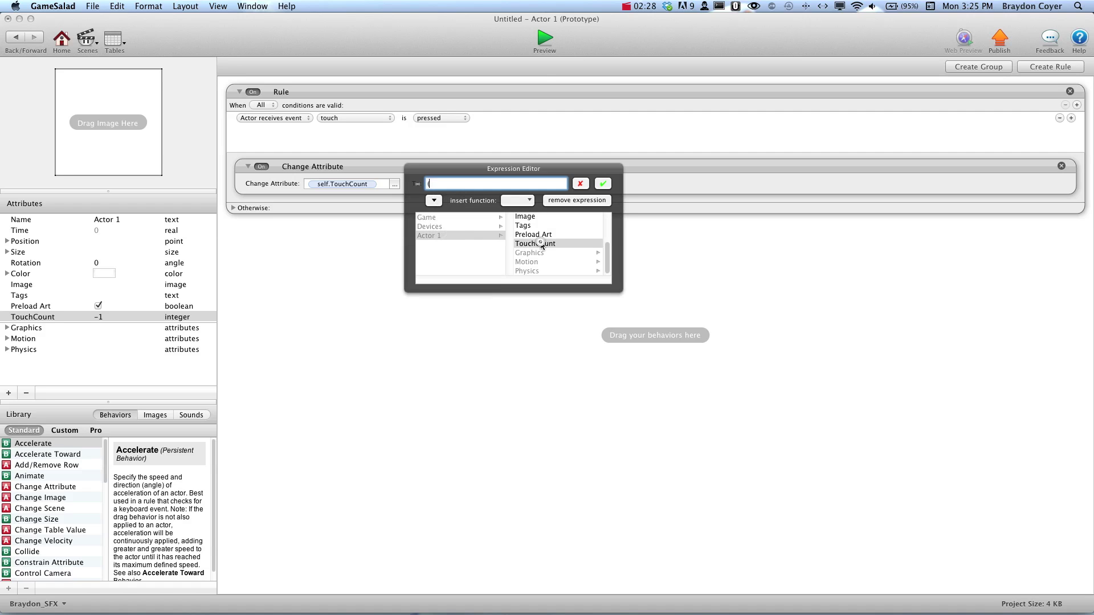
type("+")
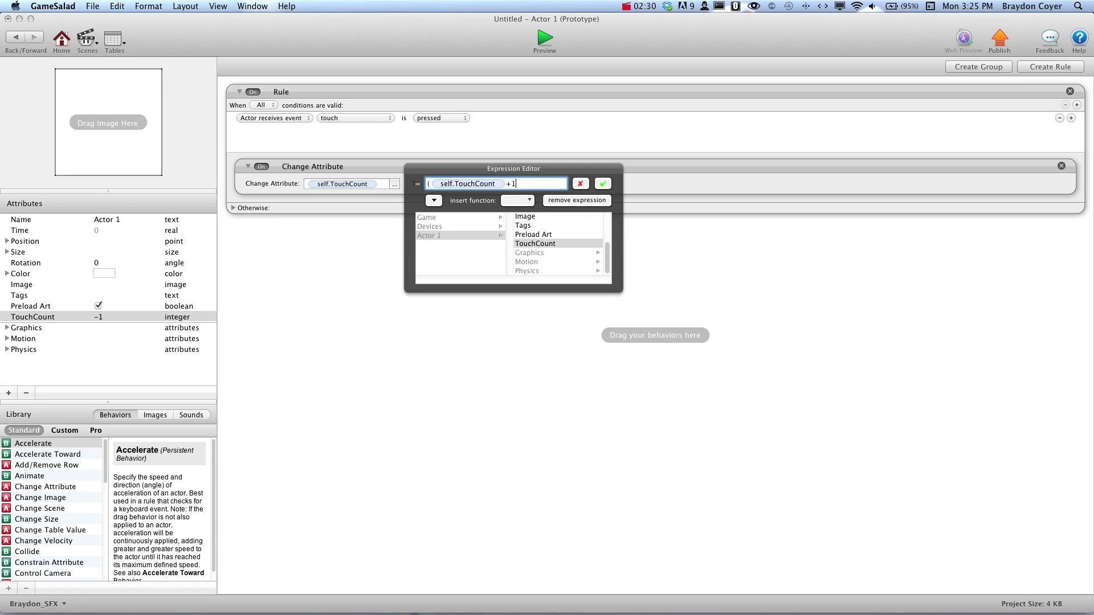
type("1)%")
left_click(439, 217)
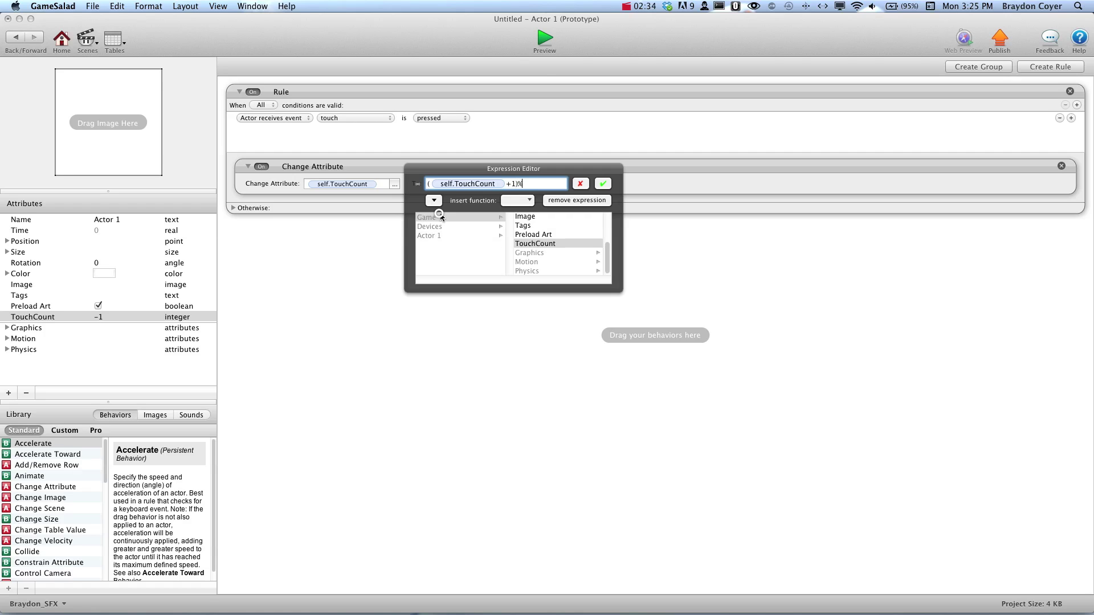
left_click(525, 271)
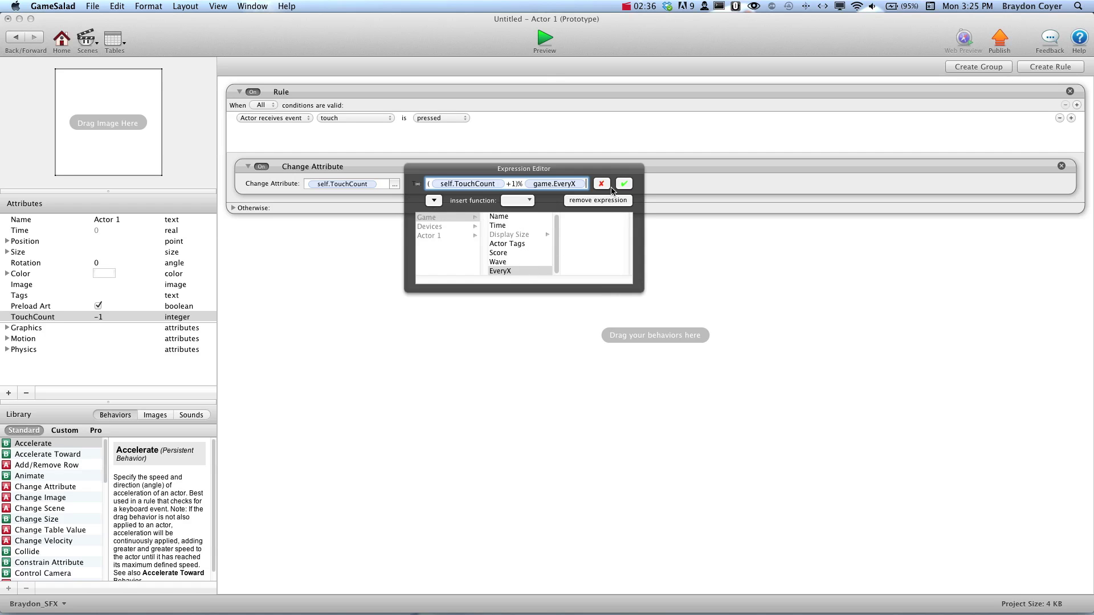
left_click(622, 185)
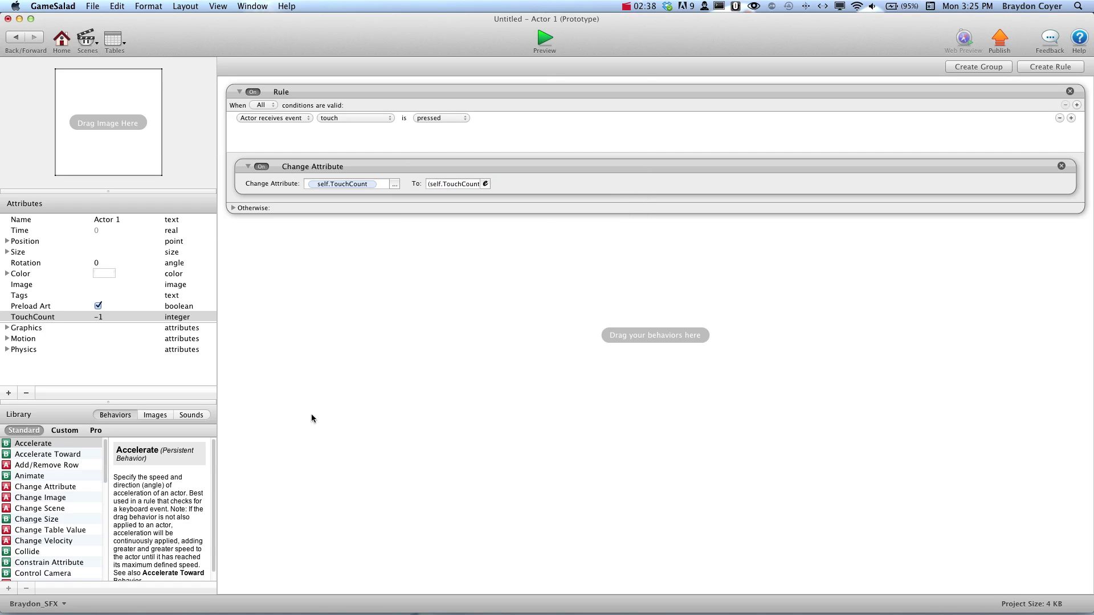
left_click_drag(82, 484, 323, 202)
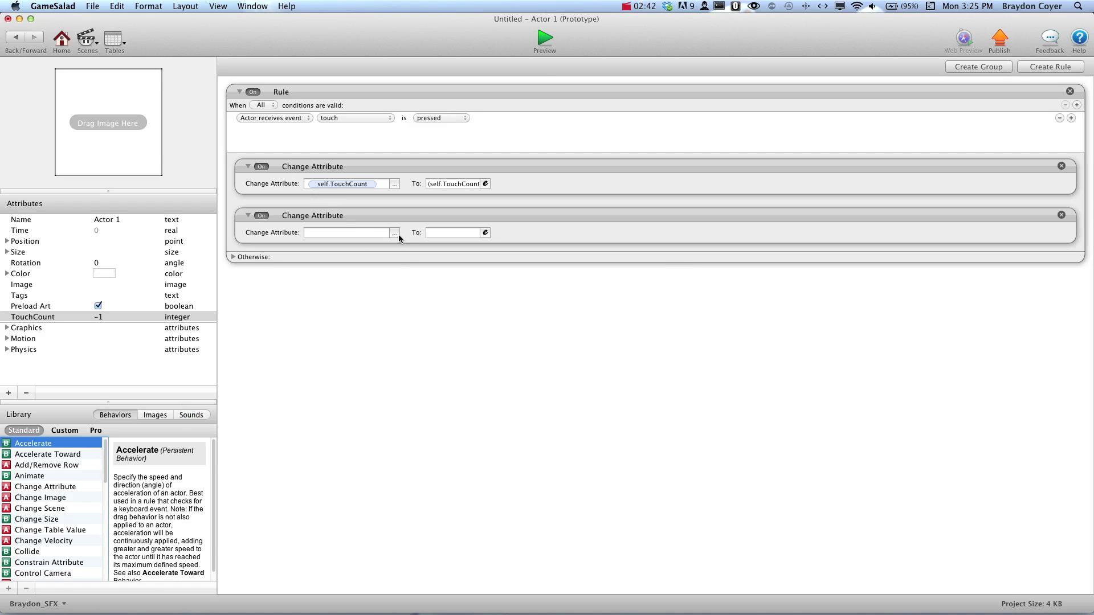
Step: Make the second Change Attribute set game.Score to game.Score+1
left_click(394, 233)
left_click(413, 244)
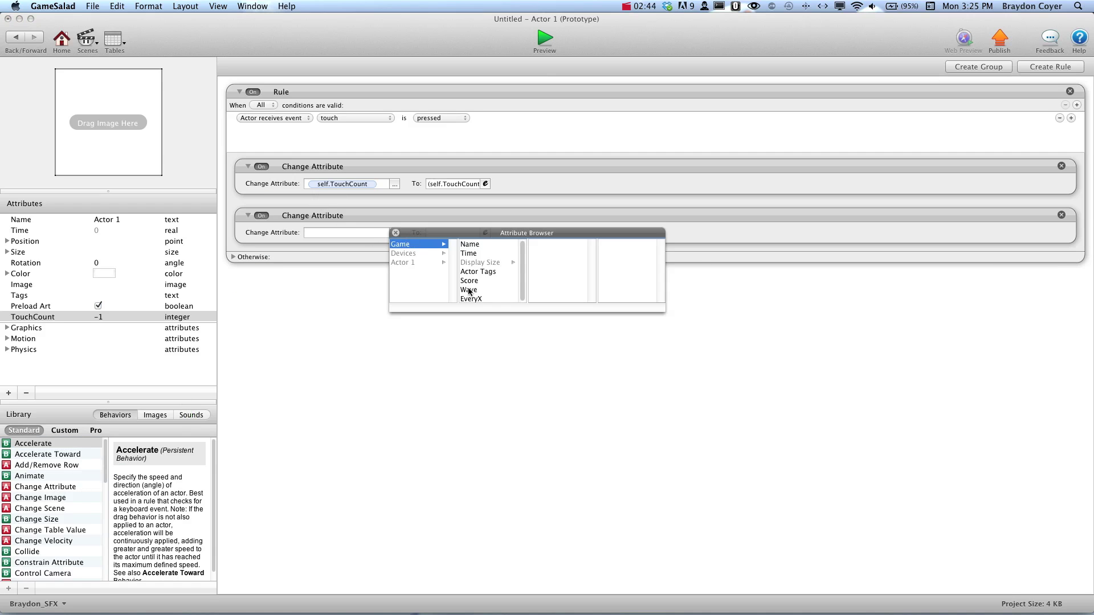
left_click(478, 279)
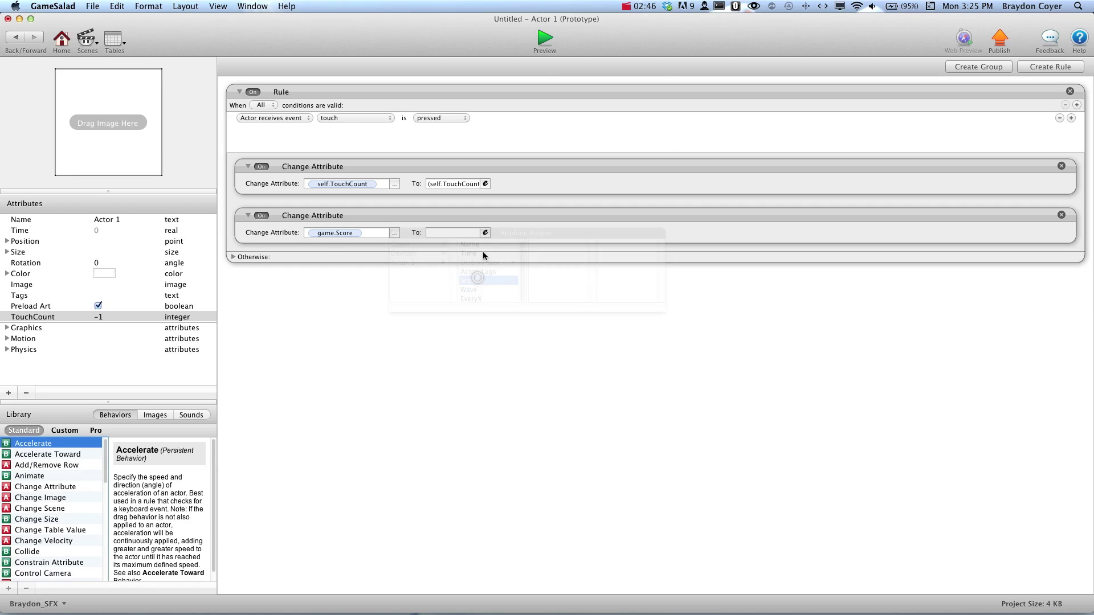
left_click(484, 232)
left_click(433, 249)
left_click(433, 267)
left_click(525, 302)
type("+1")
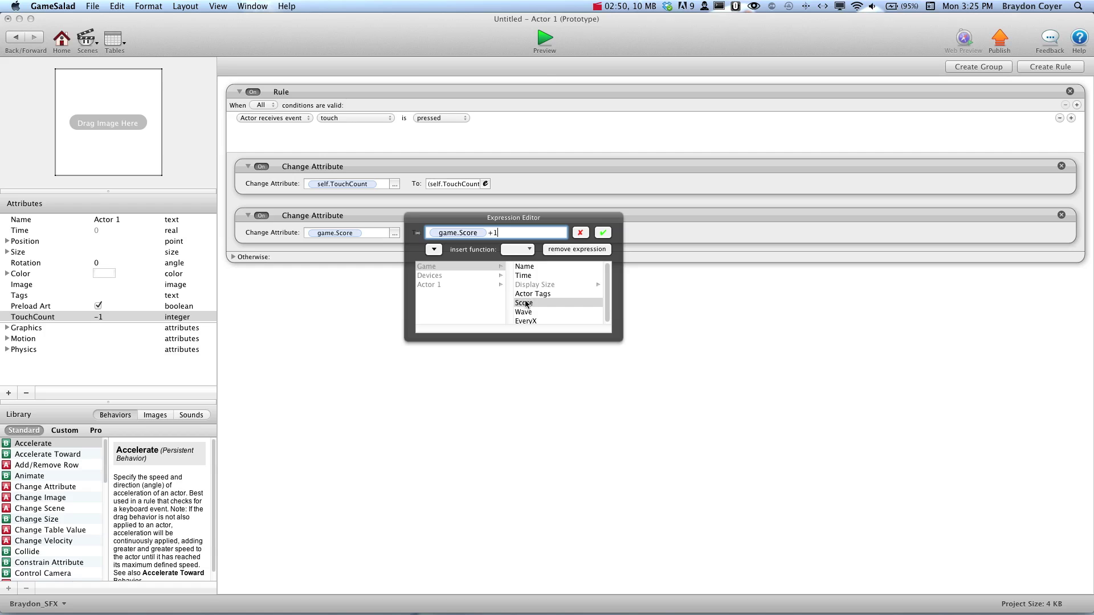
left_click(603, 233)
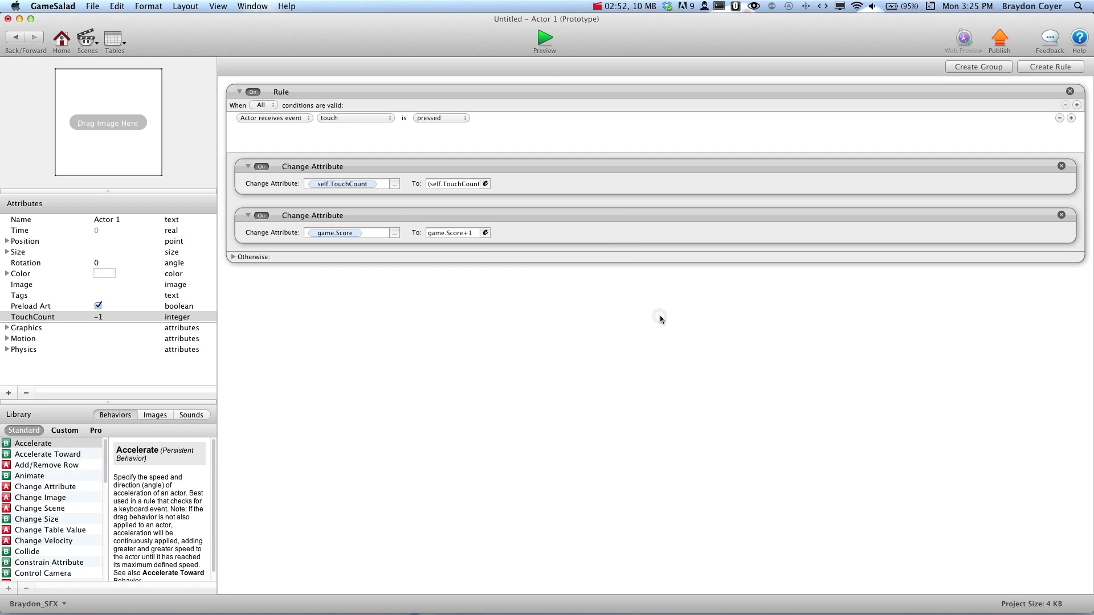
Step: Add a new rule whose condition is self.TouchCount equals game.EveryX-1
left_click(1050, 67)
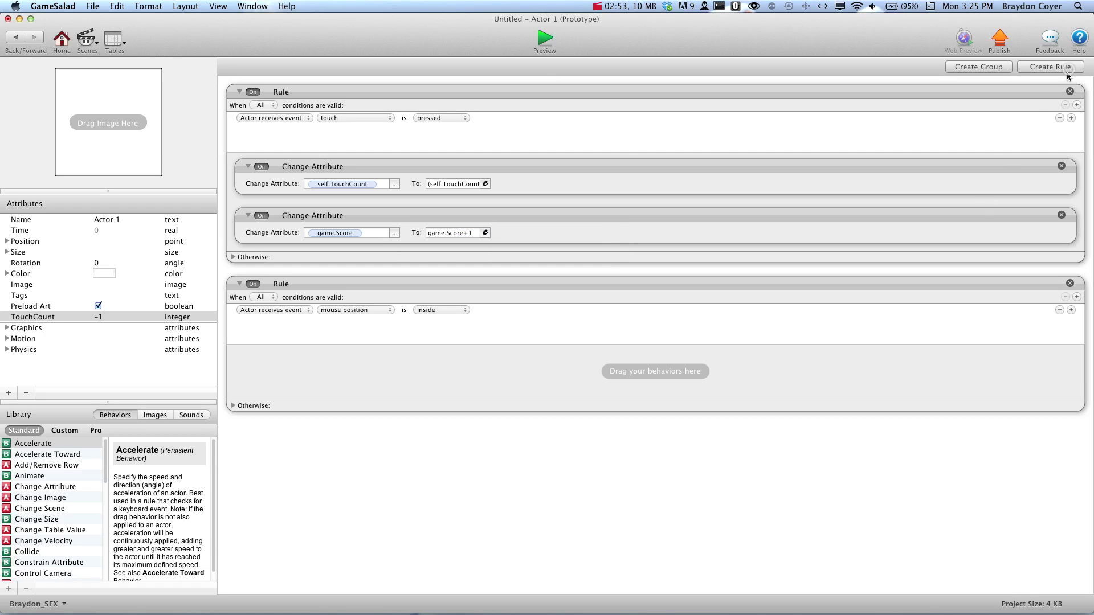
left_click(254, 310)
left_click(261, 320)
left_click(386, 310)
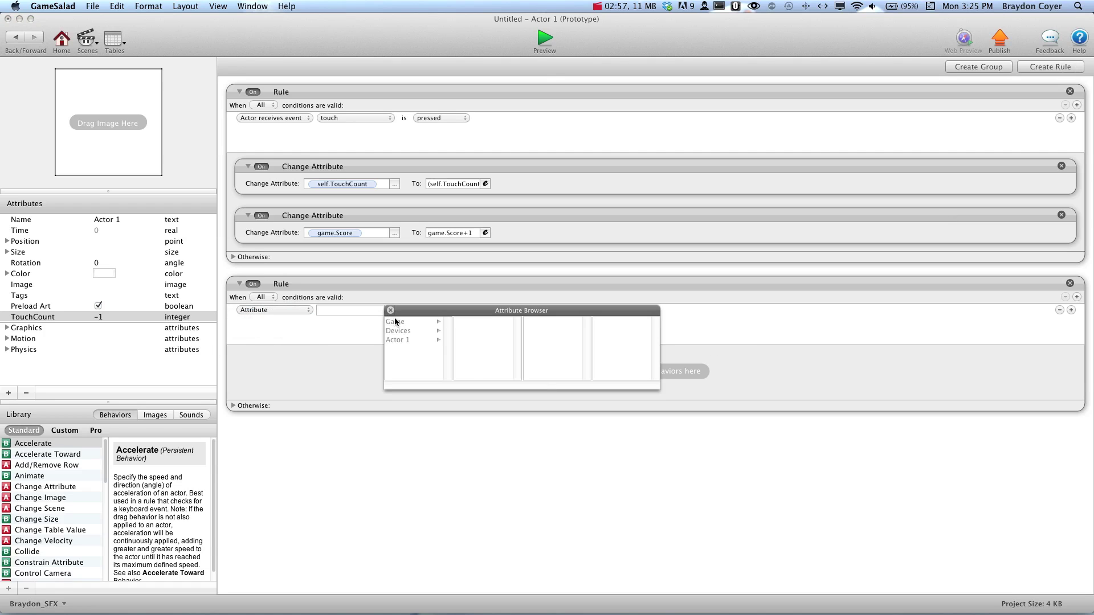
left_click(397, 322)
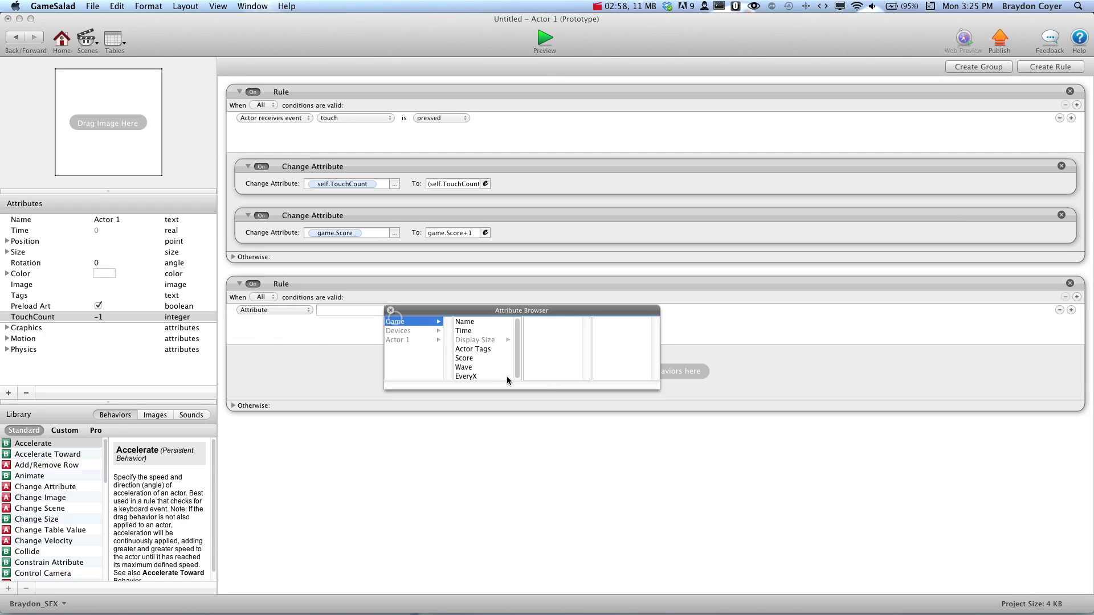
left_click(412, 340)
scroll(470, 352, "down", 3)
double_click(473, 349)
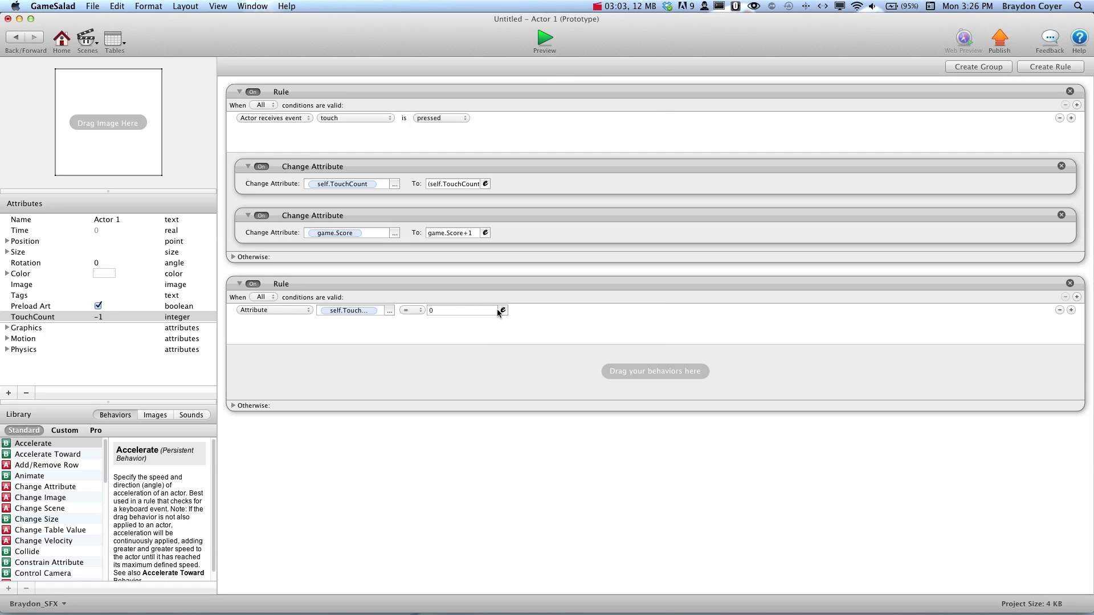
left_click(498, 310)
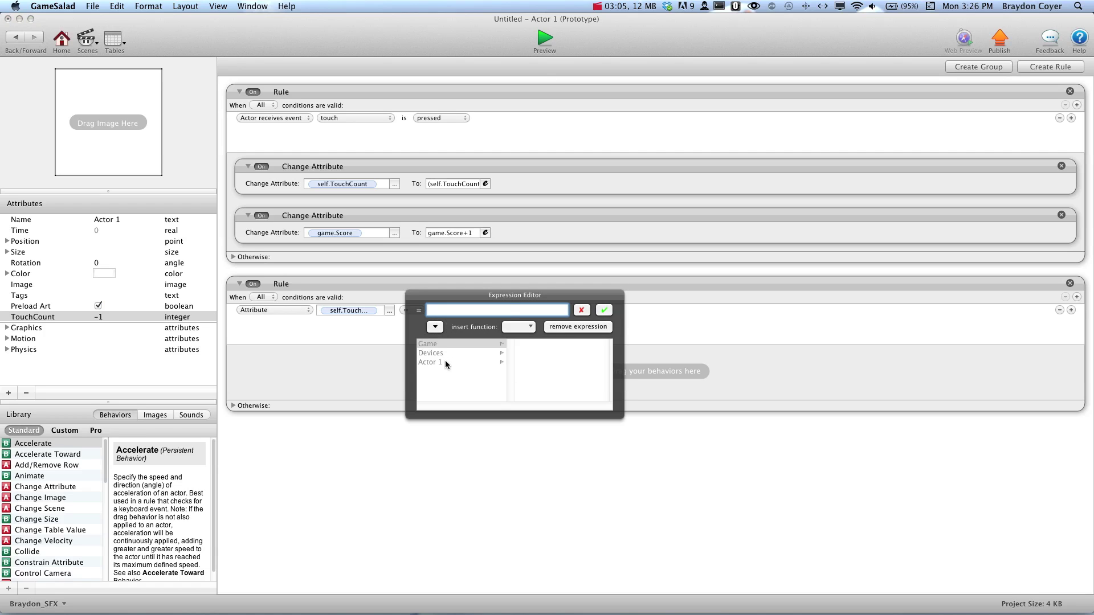
left_click(439, 341)
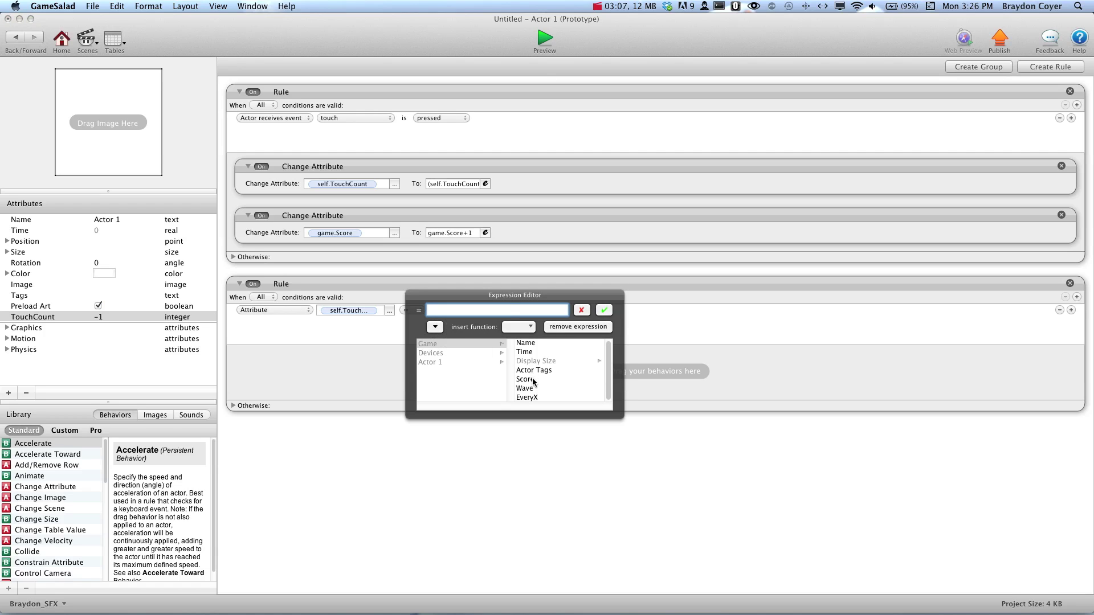
left_click(528, 397)
type("-1")
left_click(604, 310)
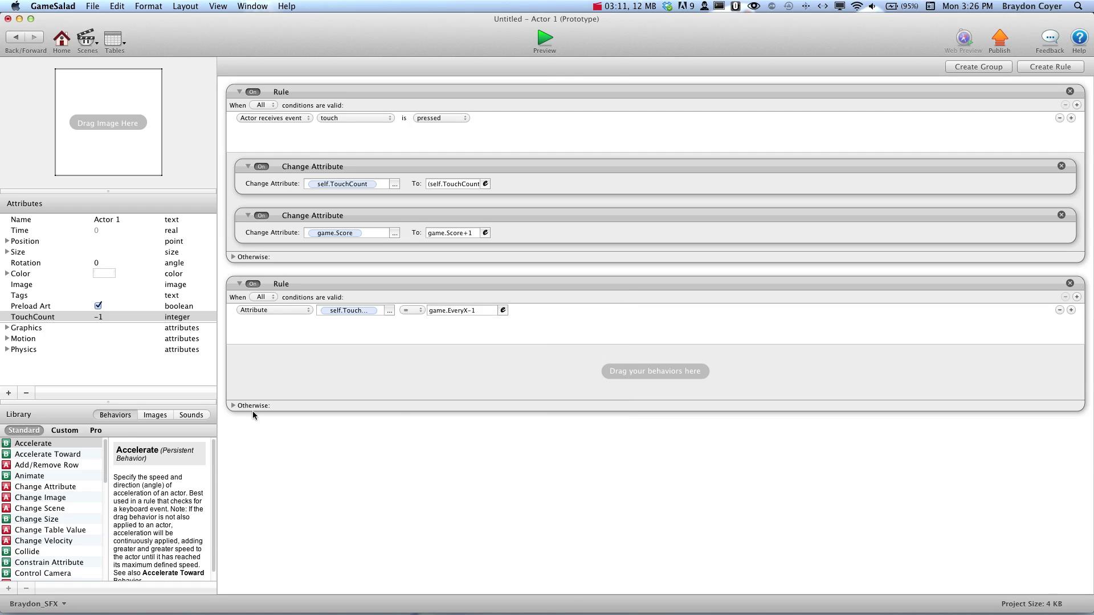
Step: Add a Change Attribute to the second rule setting game.Wave to game.Wave+1
left_click_drag(46, 486, 385, 389)
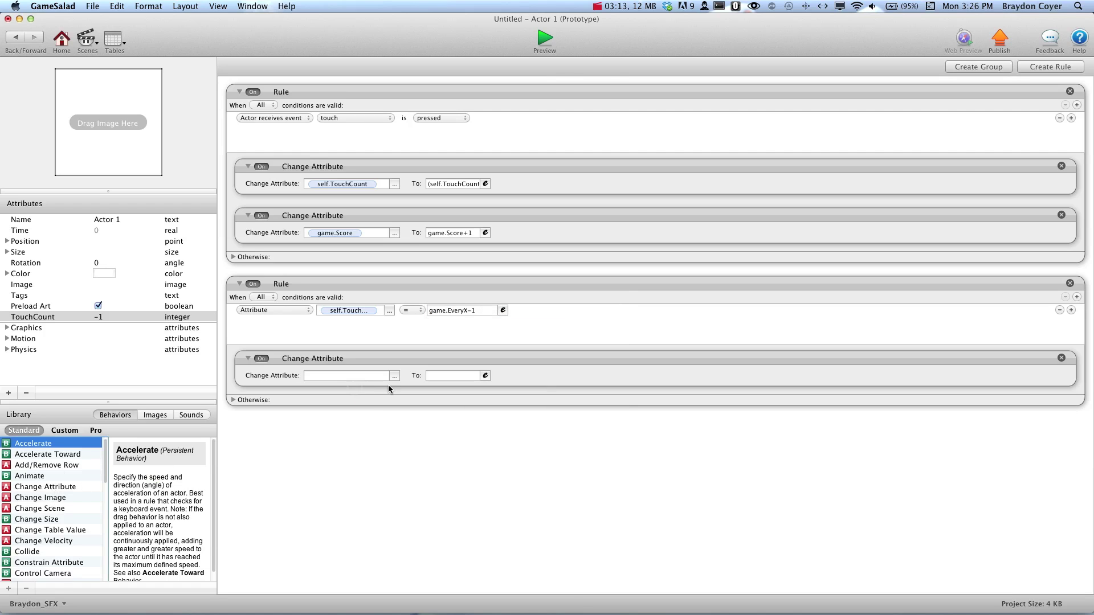
left_click(395, 376)
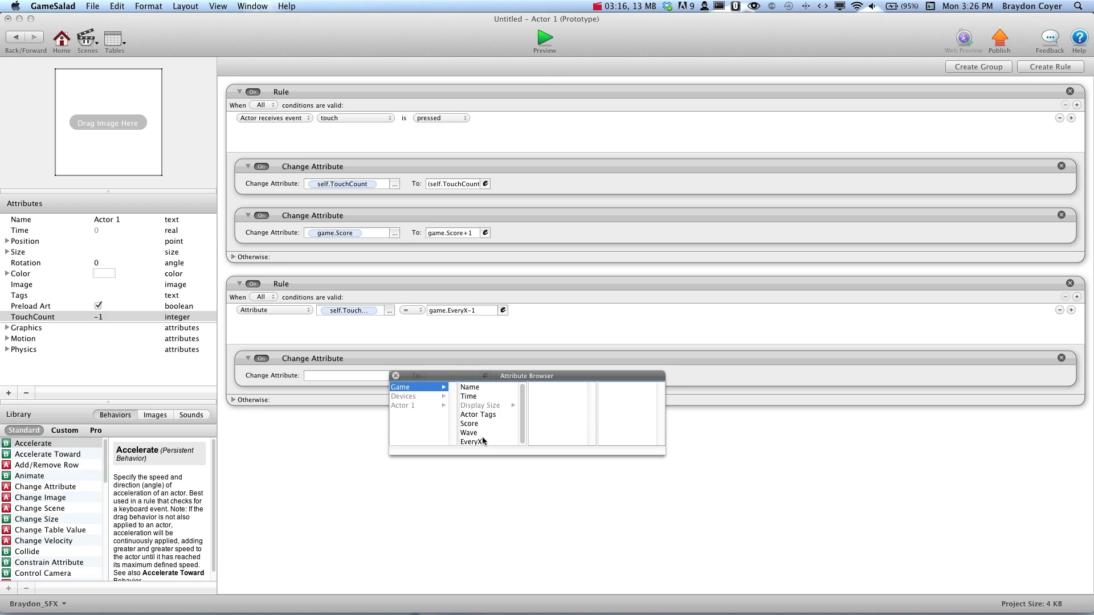
left_click(480, 434)
left_click(484, 376)
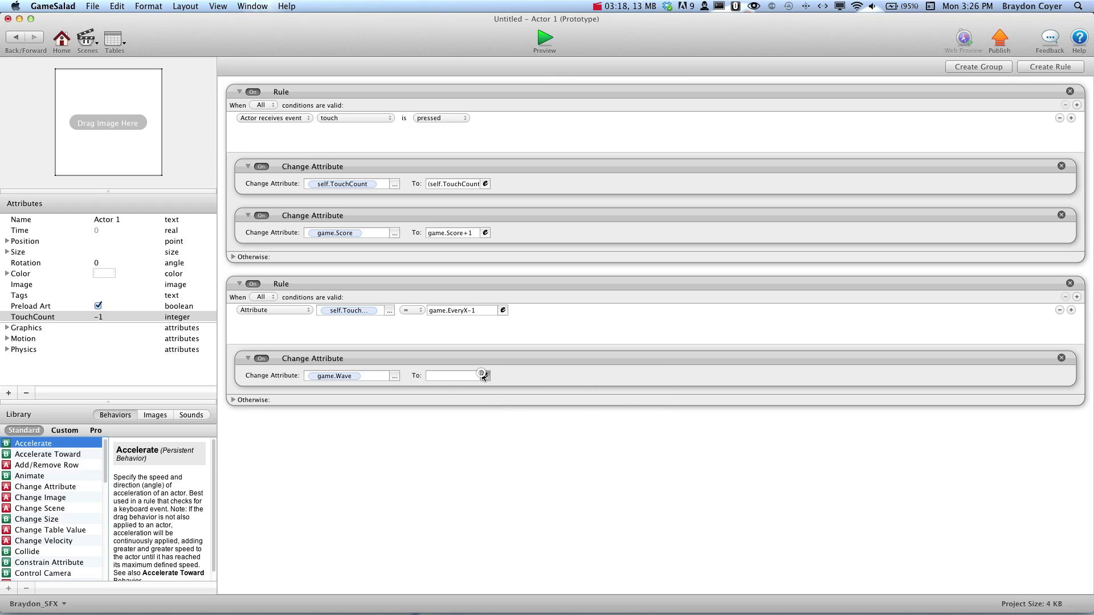
left_click(435, 391)
left_click(440, 410)
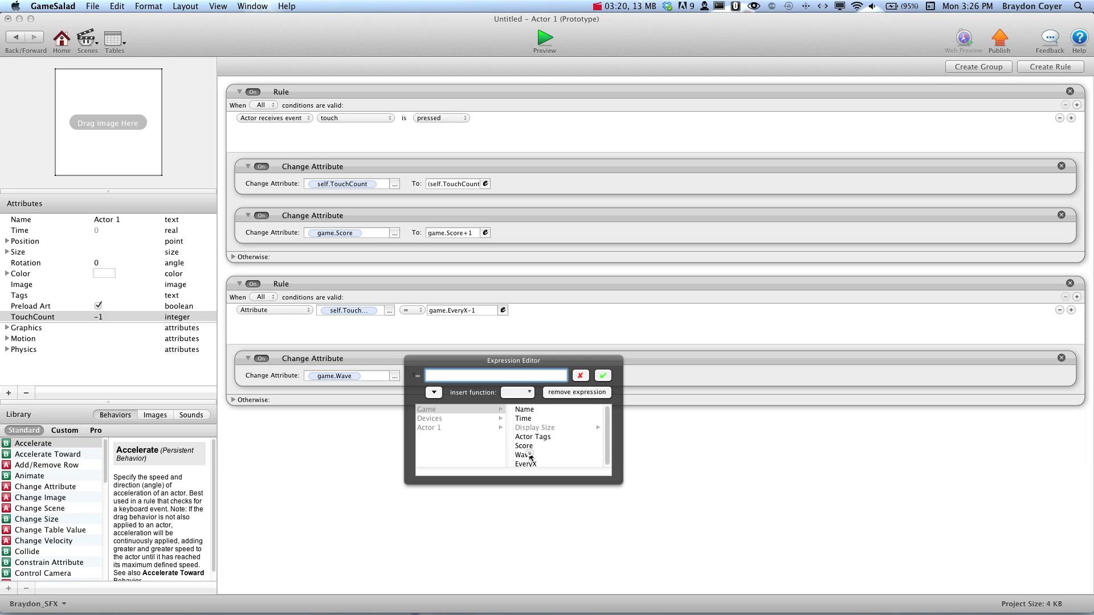
left_click(529, 454)
type("+1")
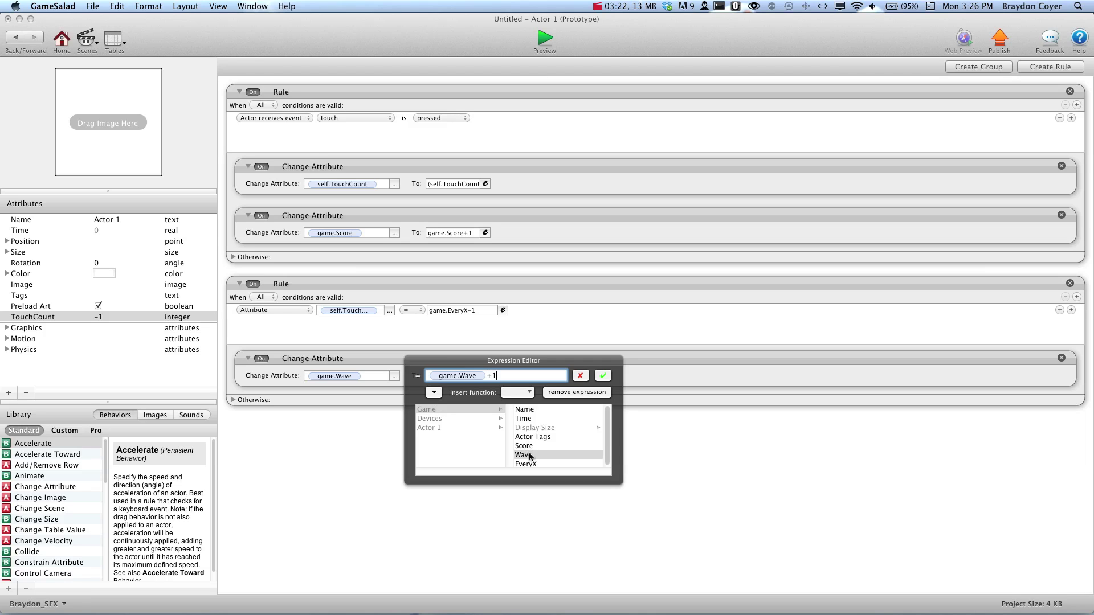
left_click(603, 375)
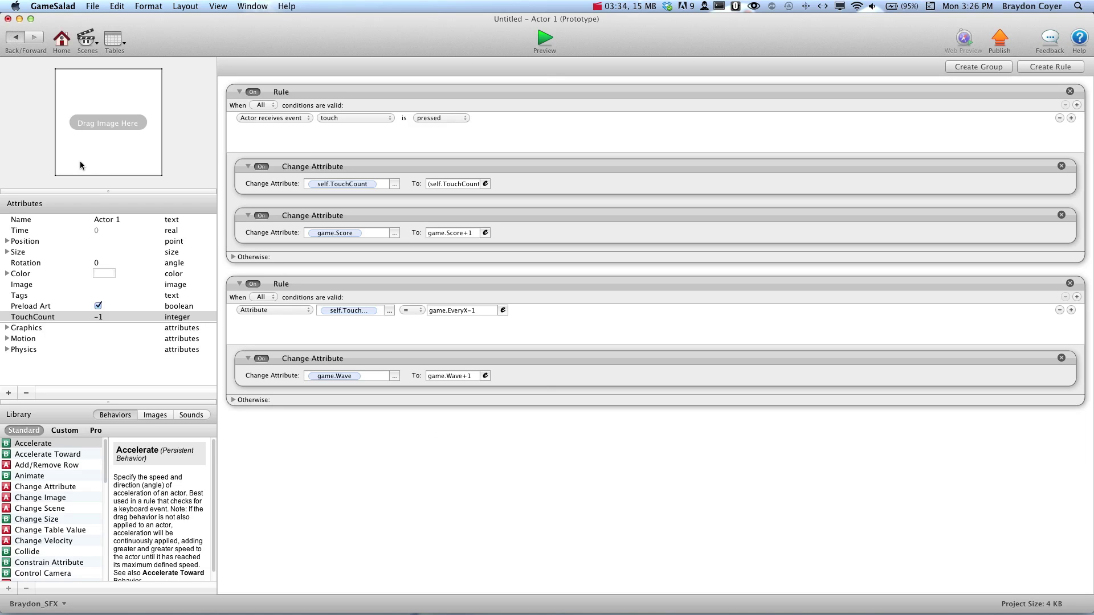
Step: Back in the scene, place Actor 1 and stretch it across the stage
key("super+bracketleft")
left_click_drag(57, 111, 777, 313)
left_click(591, 352)
left_click(748, 289)
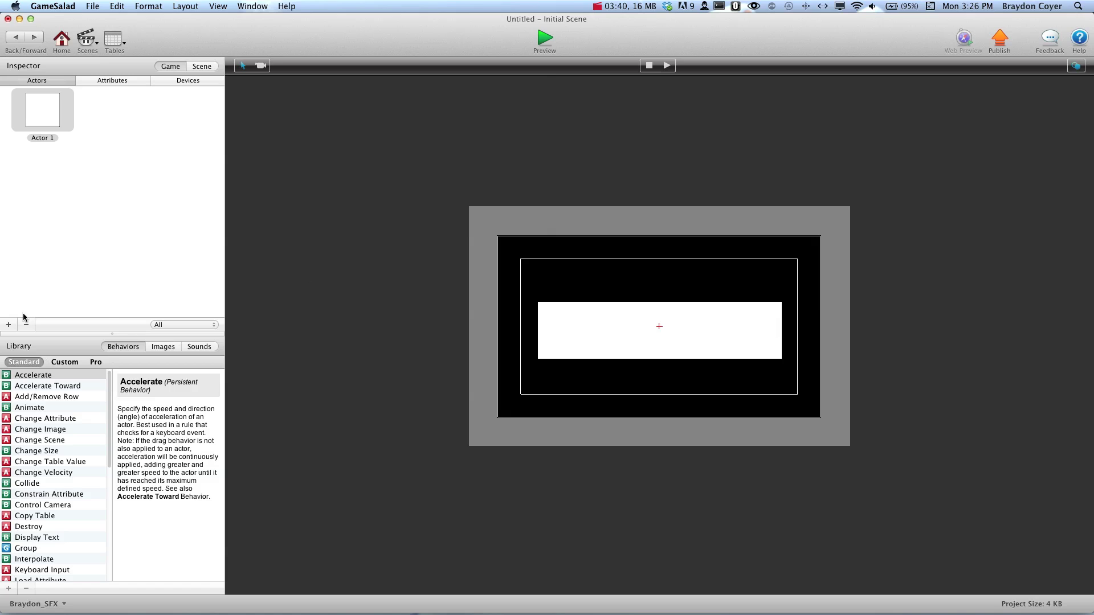
Step: Create two new actors named Score and Wave, and open Score for editing
left_click(9, 324)
left_click(9, 324)
left_click(136, 138)
triple_click(137, 139)
type("Score")
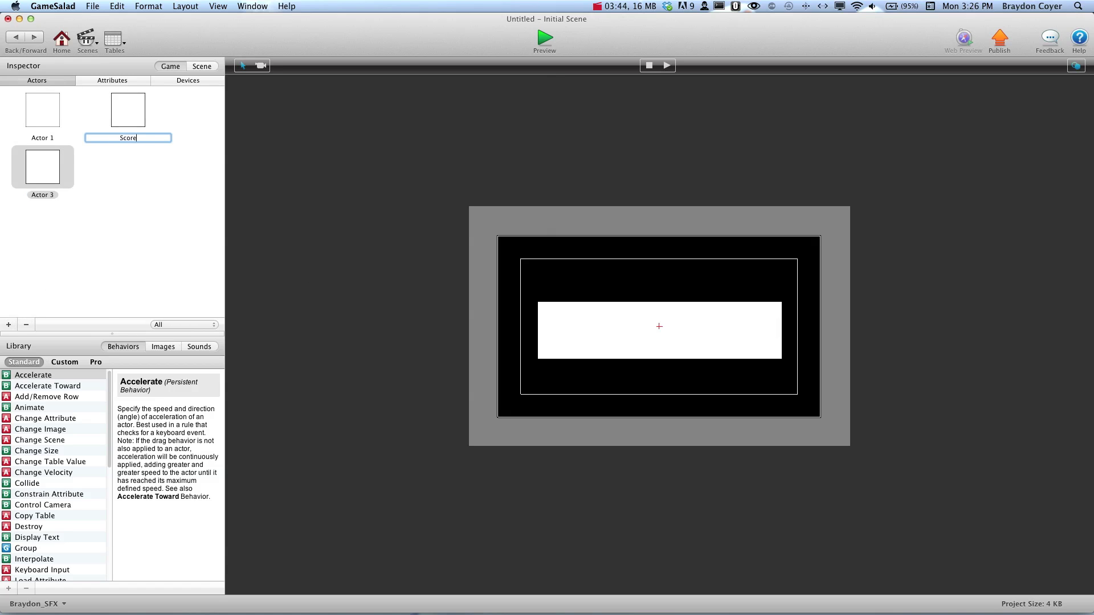
key("Return")
left_click(69, 195)
type("WAv")
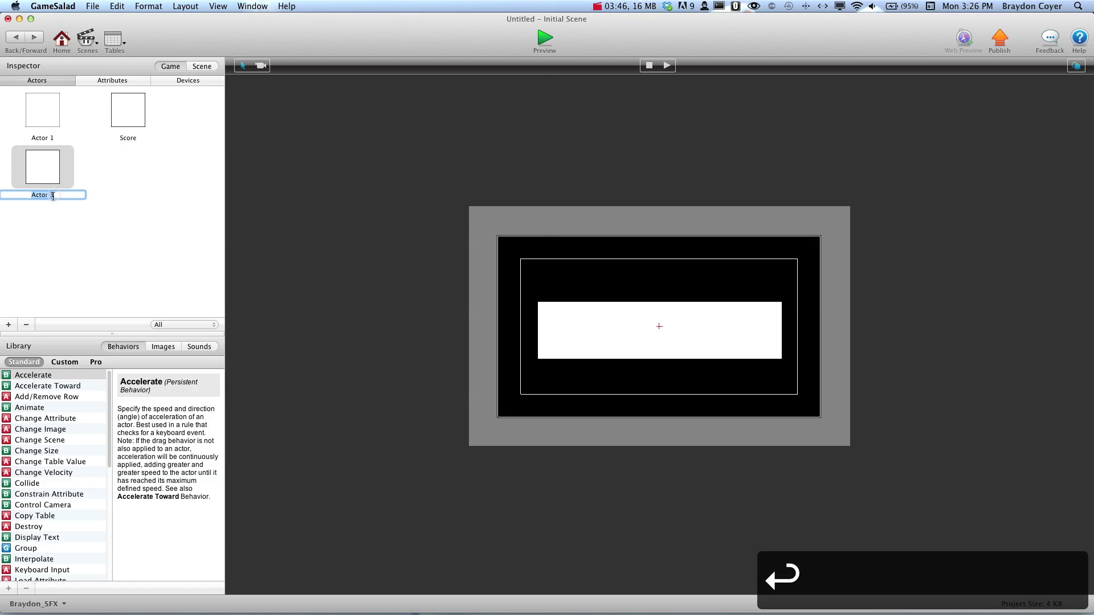
key("BackSpace")
key("BackSpace")
key("Return")
double_click(121, 117)
Step: Set the Score actor's colour to Cayenne dark red
left_click(98, 273)
left_click(104, 273)
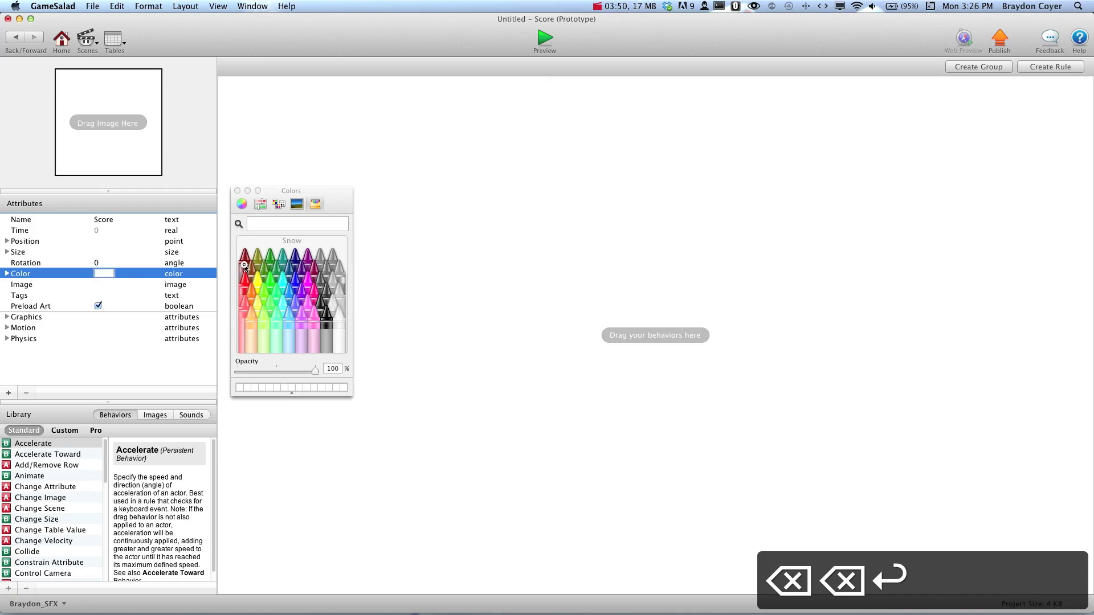
left_click(244, 261)
left_click(238, 190)
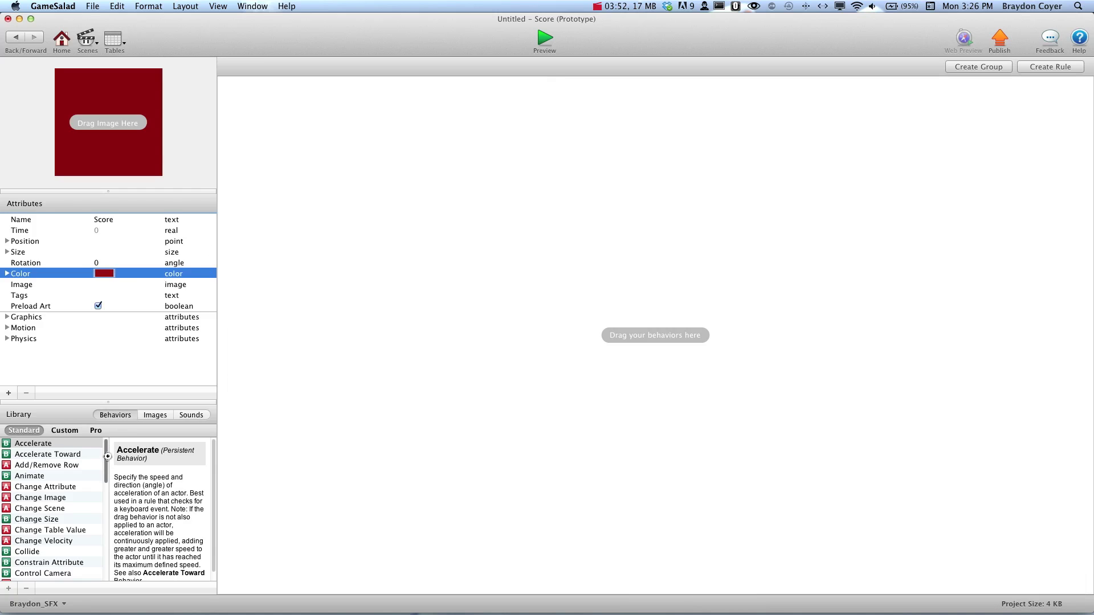
Step: Add a Display Text showing game.Score to the Score actor, then go back to the scene
scroll(107, 478, "down", 1)
scroll(106, 477, "down", 4)
left_click_drag(37, 551, 344, 239)
left_click(445, 108)
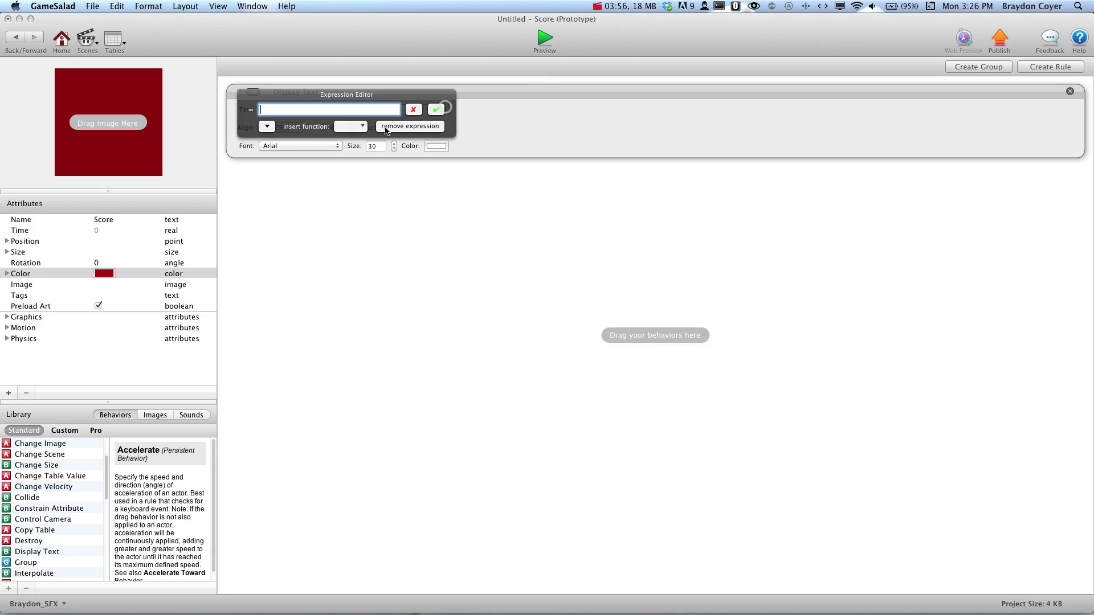
left_click(267, 126)
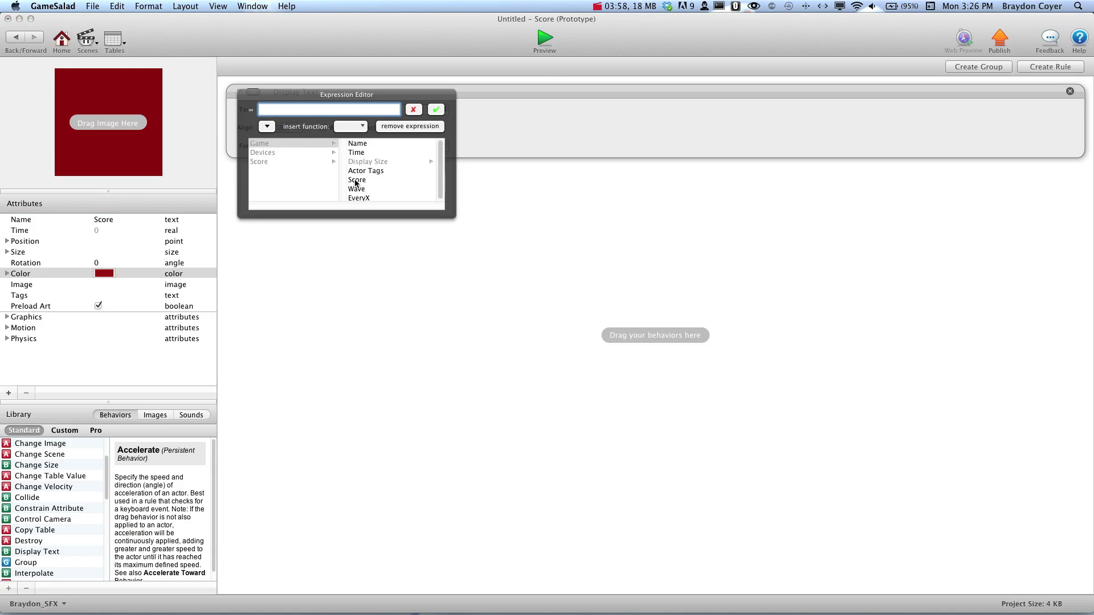
left_click(356, 179)
left_click(436, 109)
left_click(14, 37)
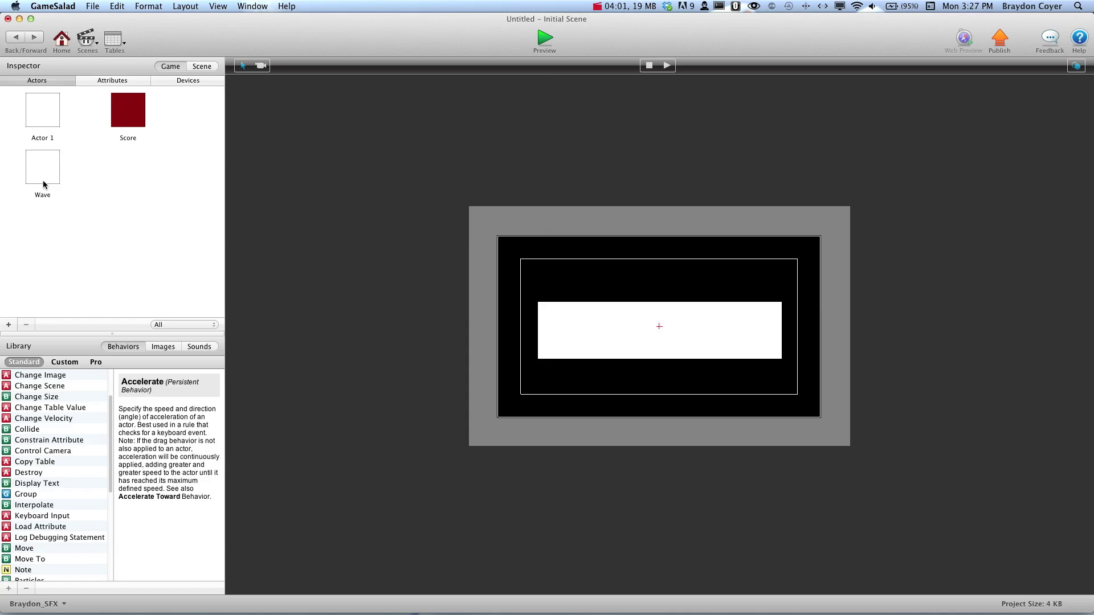
Step: Set the Wave actor's colour to Tangerine orange
double_click(42, 180)
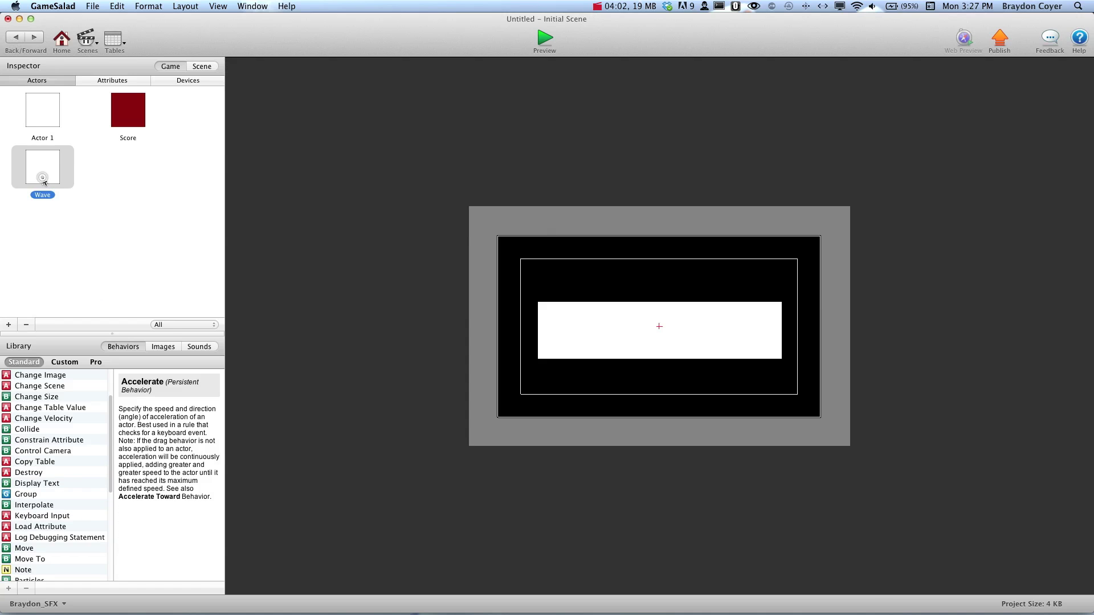
left_click(104, 273)
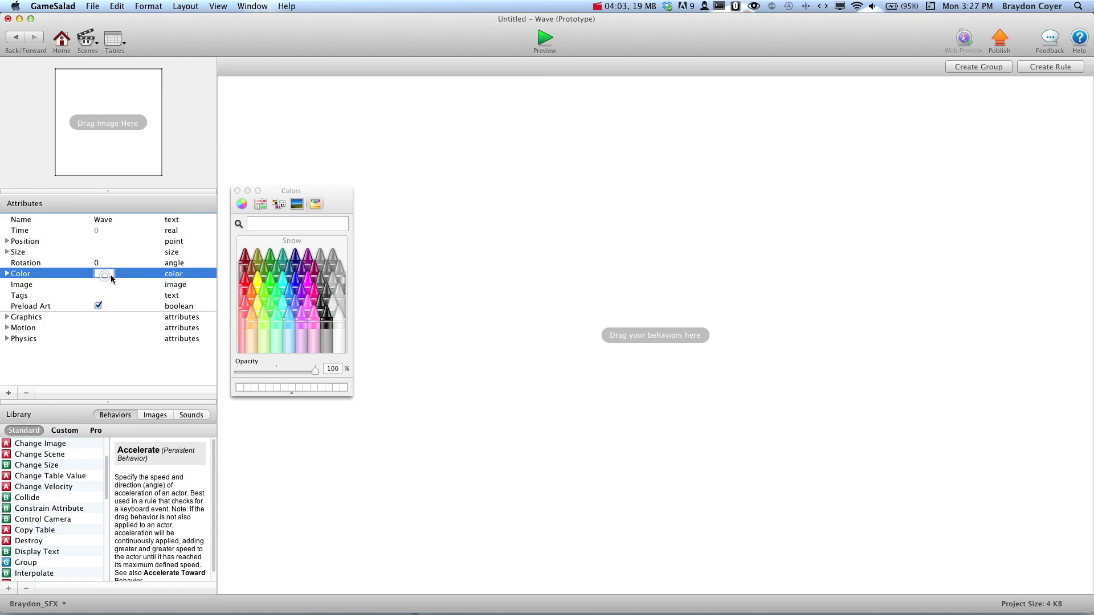
left_click(247, 289)
left_click(237, 190)
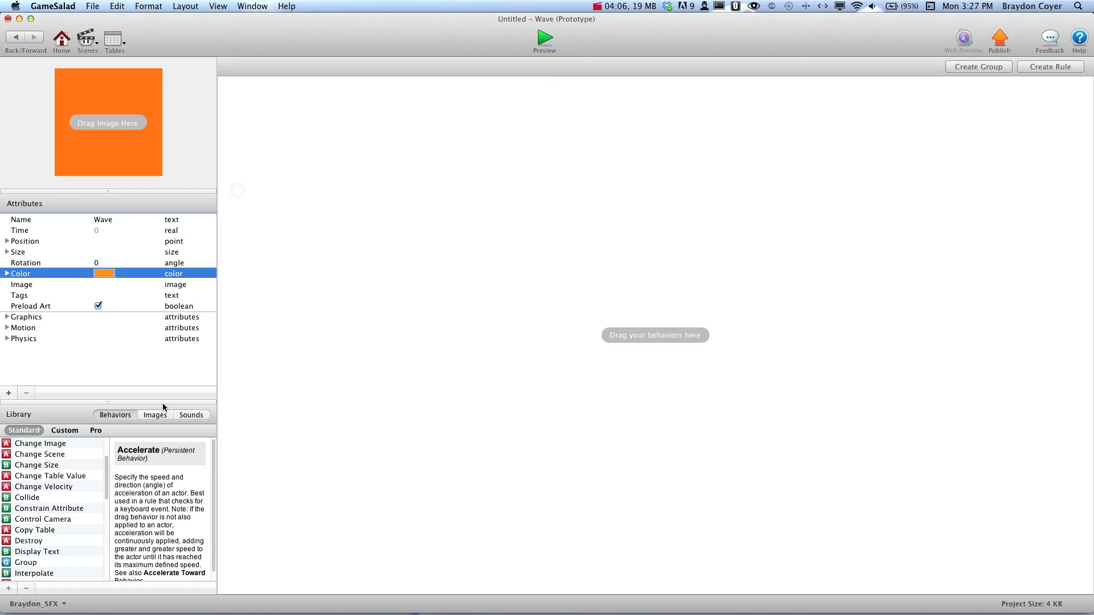
Step: Add a Display Text showing game.Wave in black to the Wave actor, then go back
left_click_drag(61, 551, 342, 369)
left_click(442, 109)
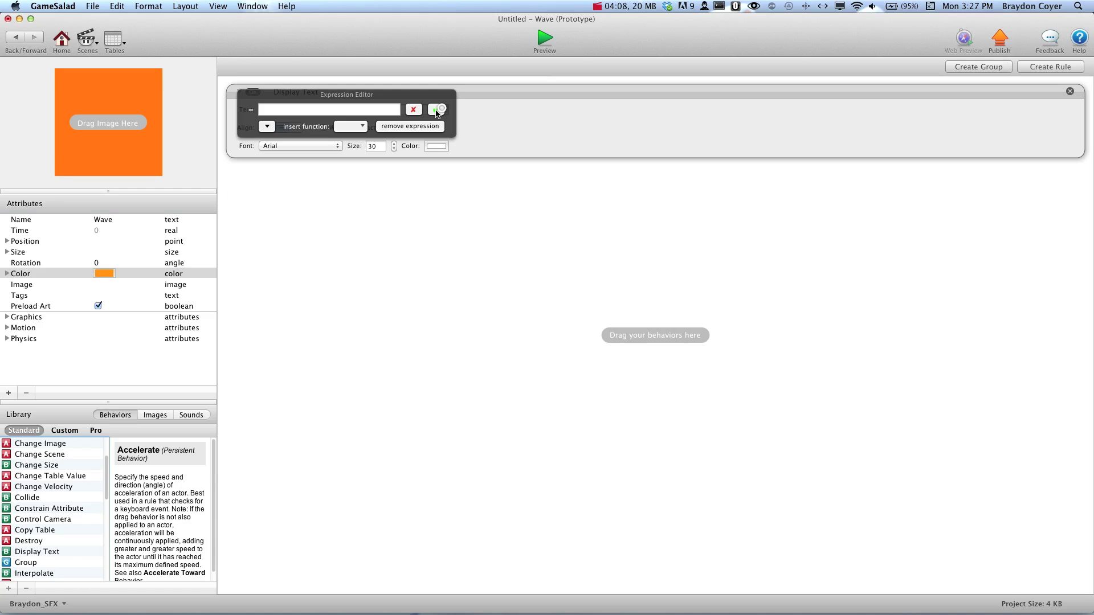
left_click(267, 126)
left_click(274, 145)
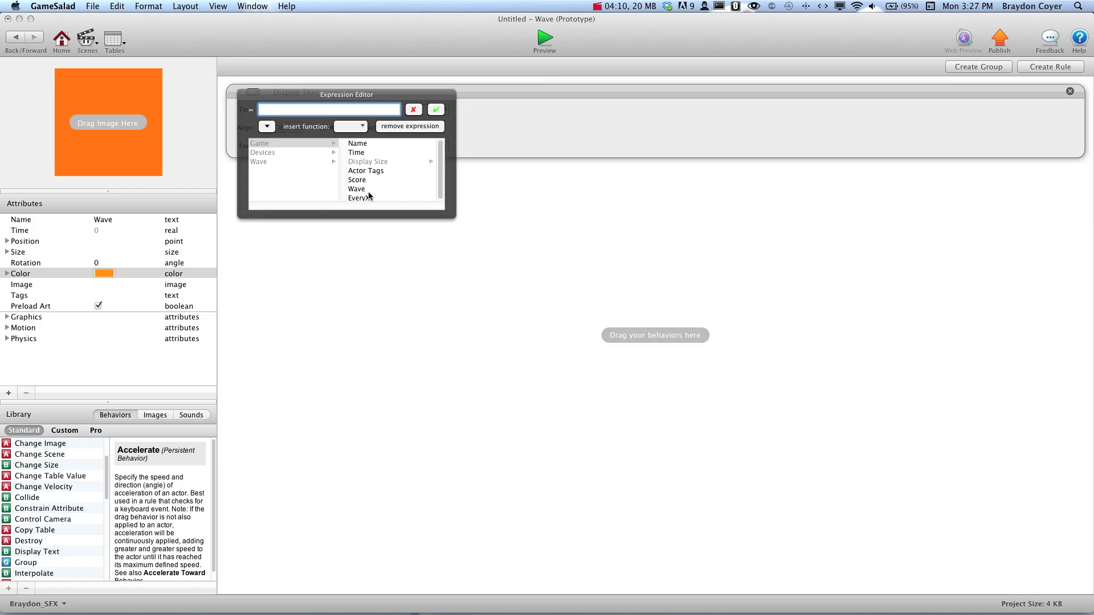
left_click(356, 189)
left_click(436, 109)
left_click(436, 145)
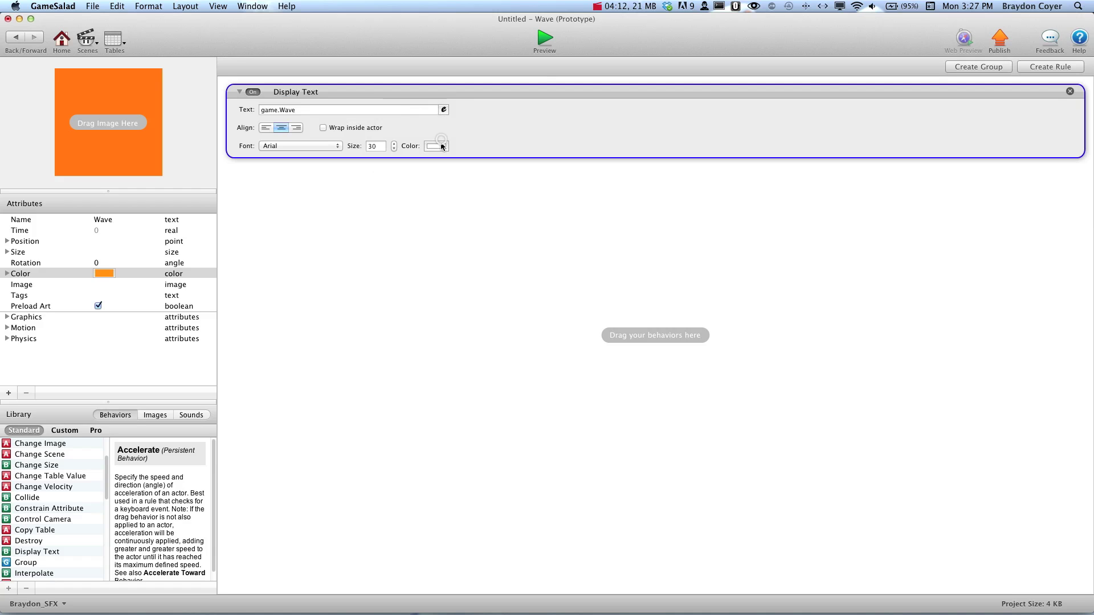
left_click(322, 297)
left_click(237, 190)
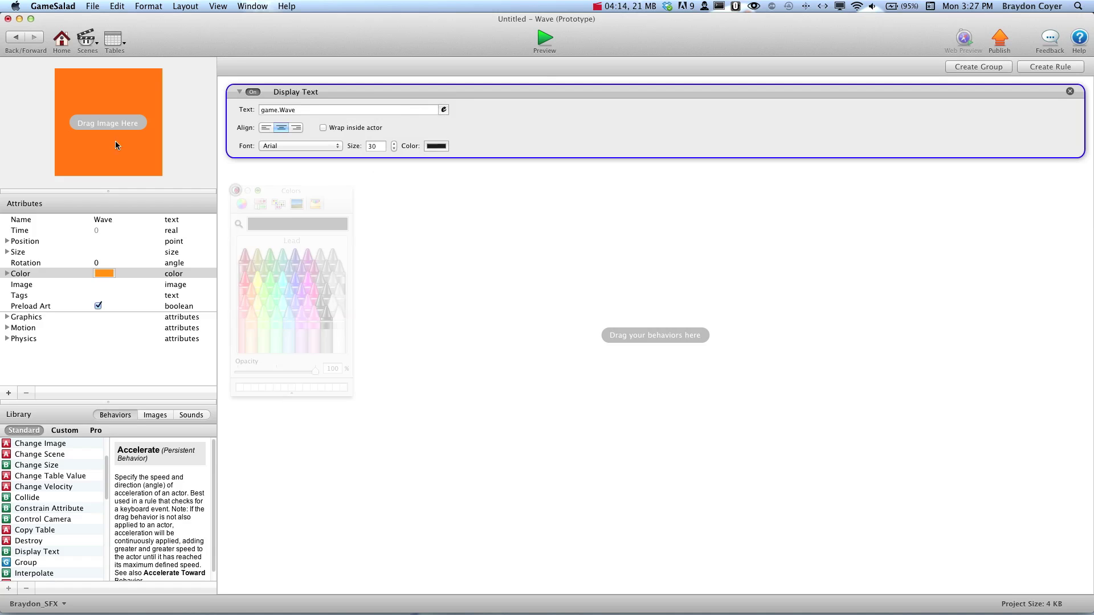
left_click(21, 38)
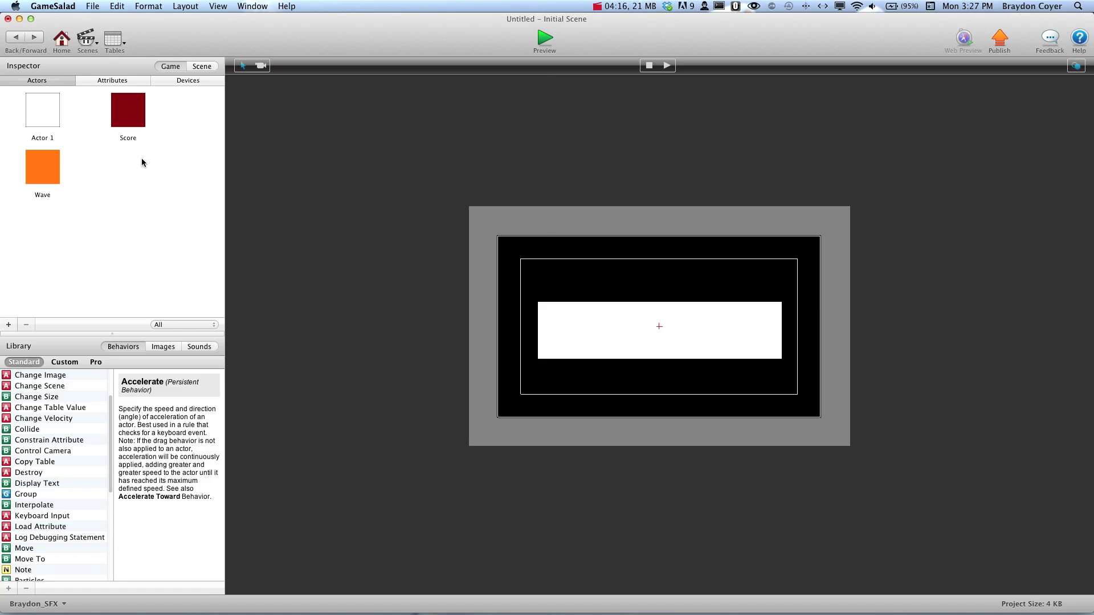
Step: Place Score at the scene's top-left and Wave at top-right, then preview the game
left_click_drag(130, 120, 521, 247)
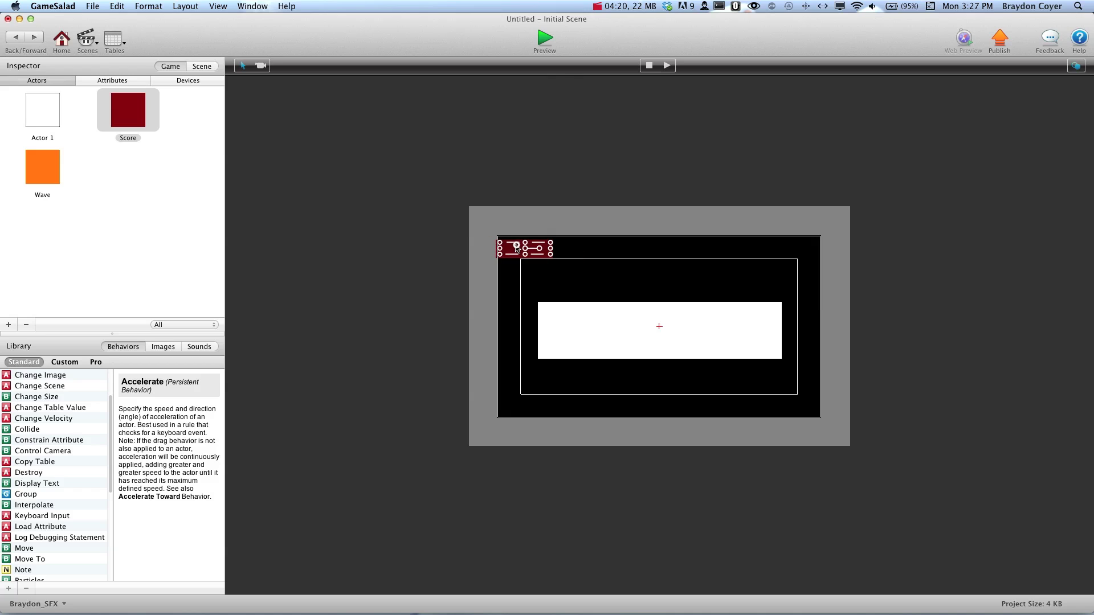
left_click(519, 231)
left_click_drag(42, 167, 784, 265)
left_click(735, 228)
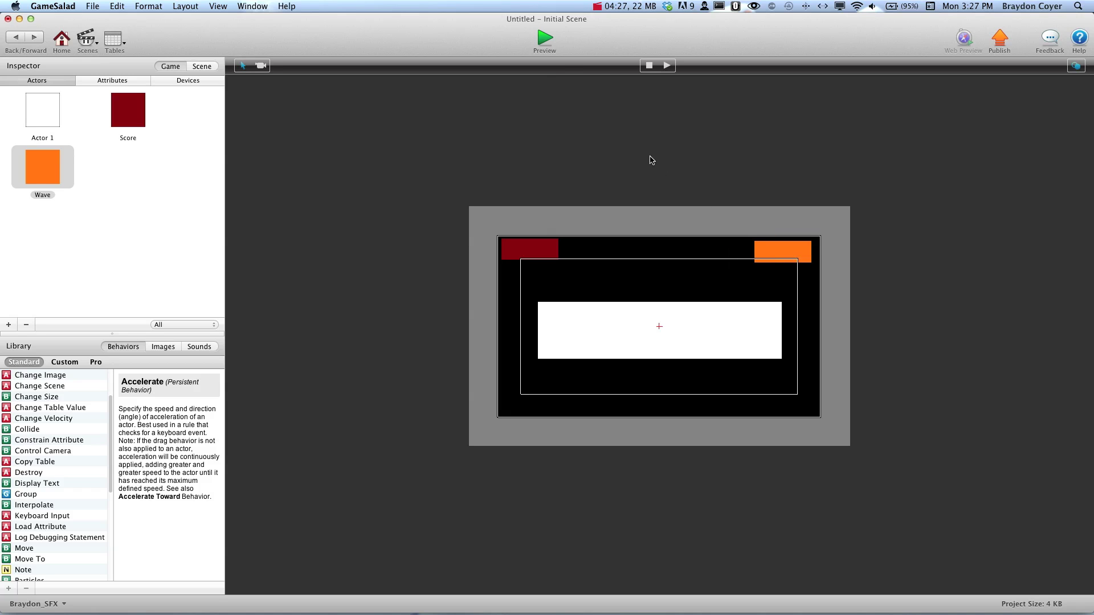
left_click(547, 49)
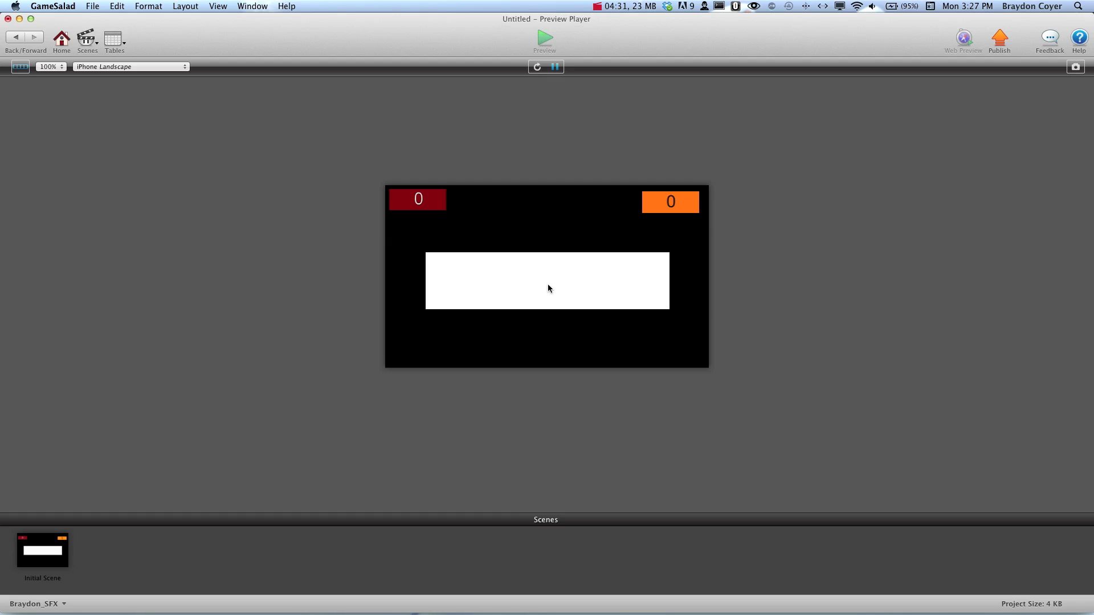
Step: Tap the white bar in the Preview Player until the first wave registers
left_click(543, 289)
left_click(543, 288)
left_click(543, 293)
left_click(543, 293)
left_click(544, 291)
Step: Keep tapping until Score reads 15 and Wave 3, then go back to the Initial Scene
left_click(524, 284)
left_click(524, 283)
left_click(525, 285)
left_click(525, 285)
left_click(524, 284)
left_click(524, 284)
left_click(524, 284)
left_click(524, 283)
left_click(17, 38)
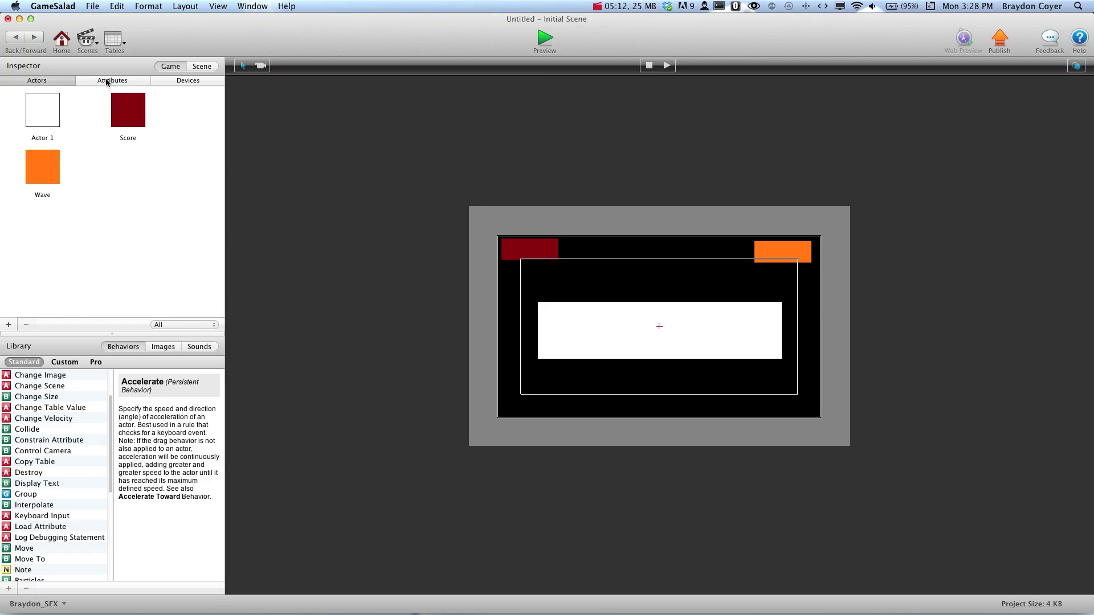
Step: Change the EveryX game attribute from 5 to 10 and relaunch the preview
left_click(107, 81)
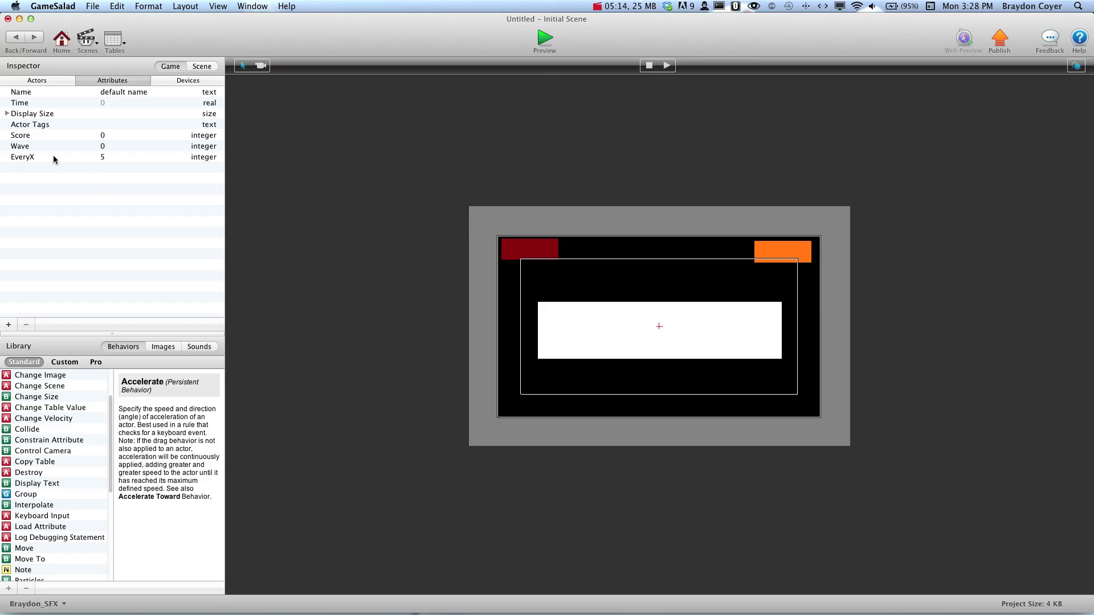
left_click(103, 160)
left_click(122, 191)
left_click(621, 275)
left_click(89, 221)
left_click(104, 157)
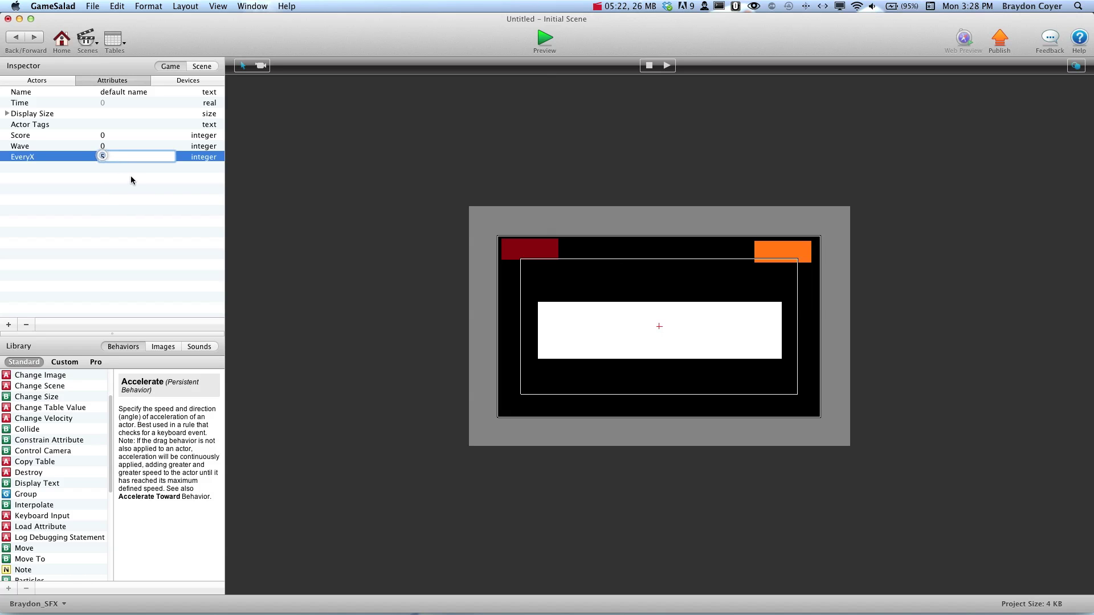
type("10")
key("Return")
left_click(544, 37)
Step: Tap the white bar repeatedly until Wave reaches 1
left_click(529, 293)
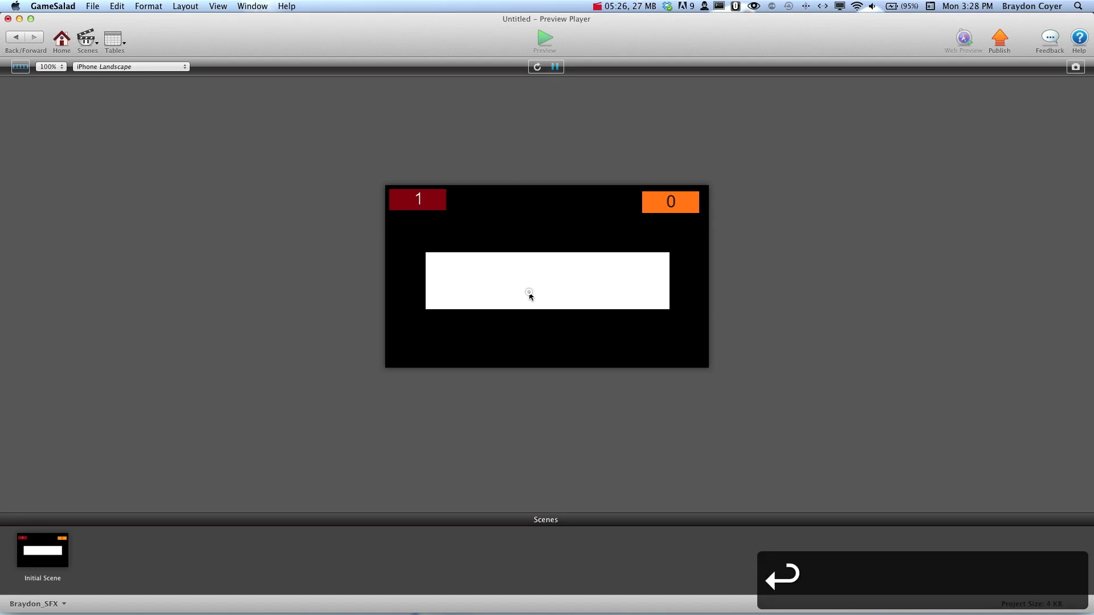
left_click(529, 294)
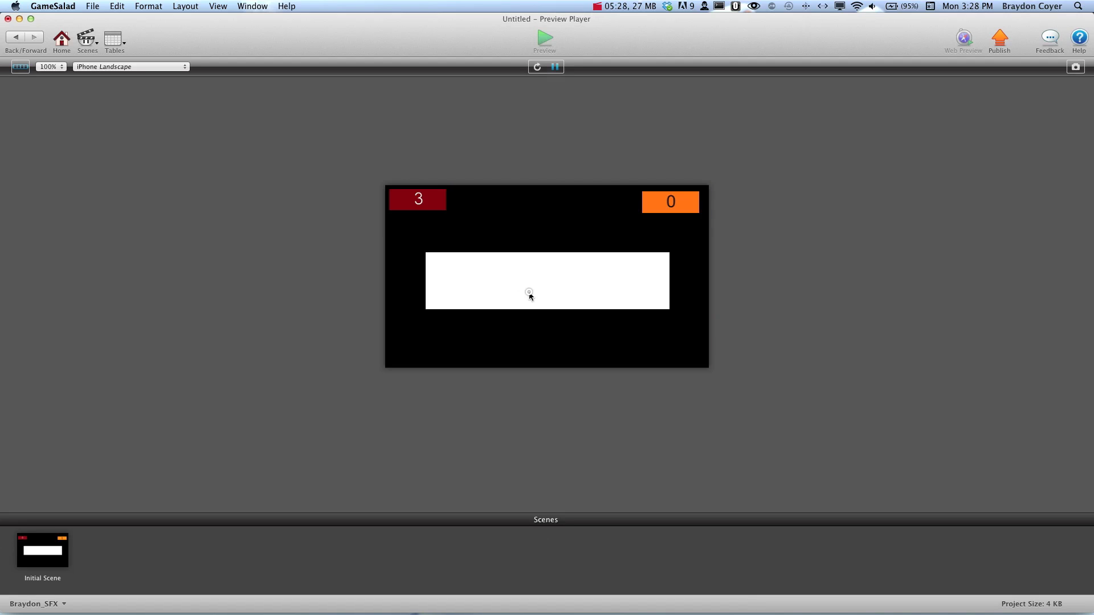
left_click(529, 294)
left_click(529, 294)
left_click(529, 294)
left_click(529, 295)
Step: Keep tapping until Score reads 20 and Wave reaches 2
left_click(530, 294)
left_click(531, 292)
left_click(531, 293)
left_click(531, 293)
left_click(531, 294)
left_click(531, 293)
left_click(530, 293)
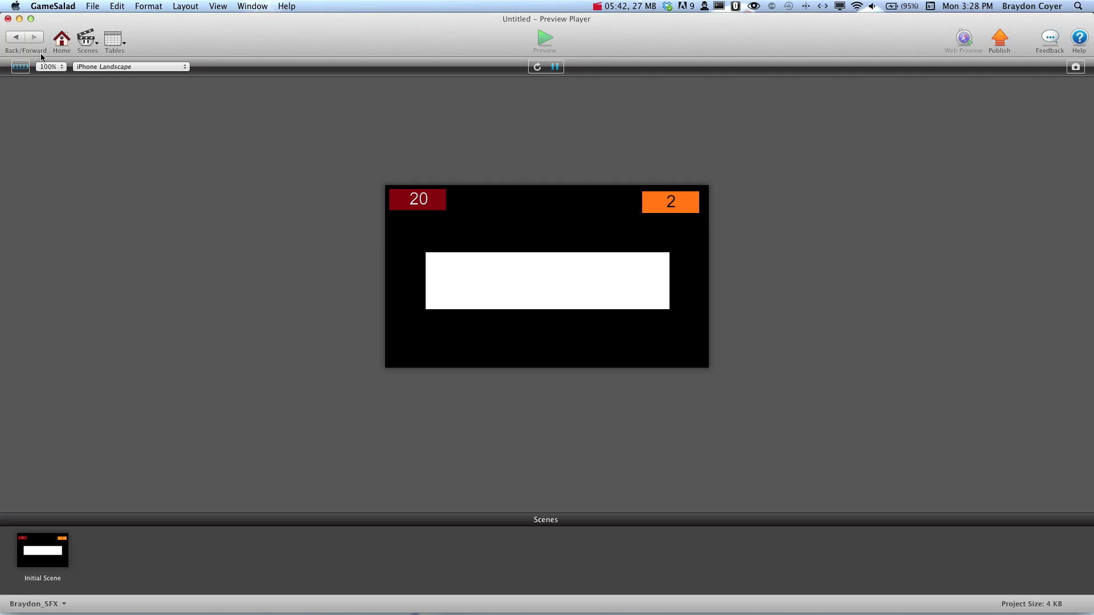